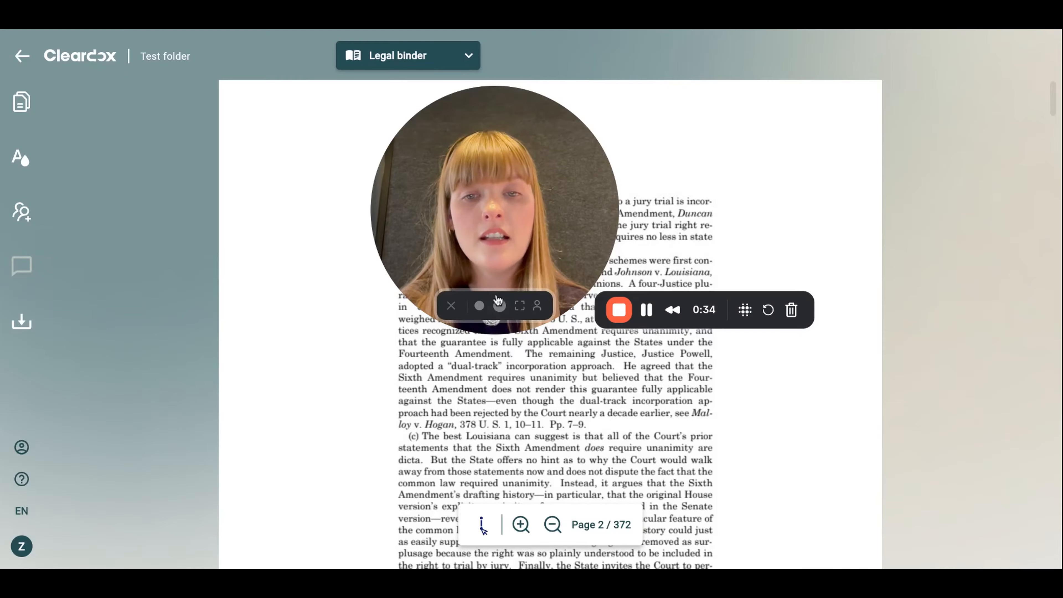
{"action": "left_click", "coordinate": [499, 304]}
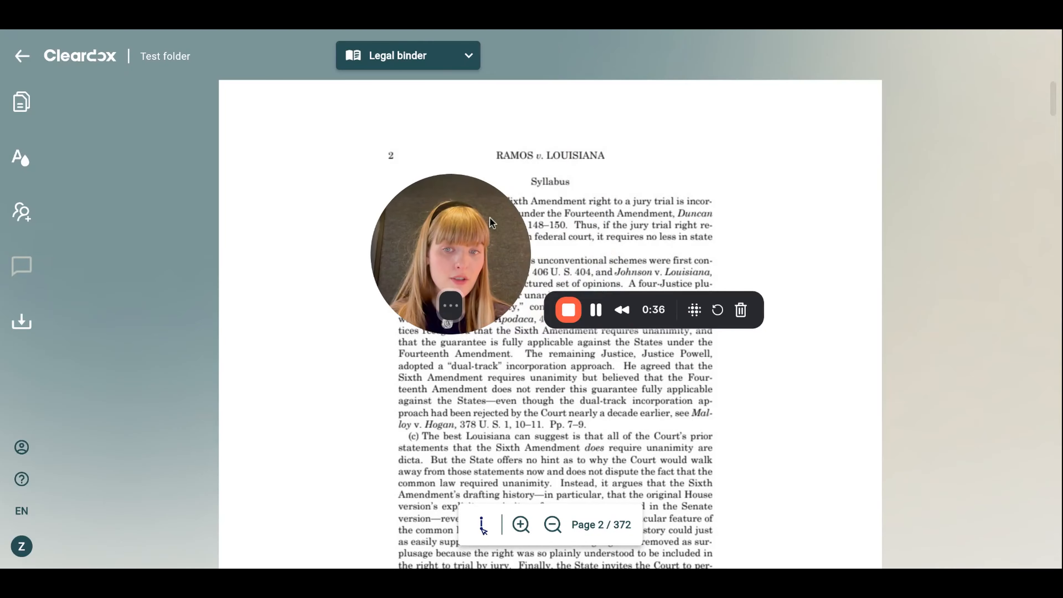
{"action": "left_click_drag", "start_coordinate": [492, 222], "coordinate": [136, 340]}
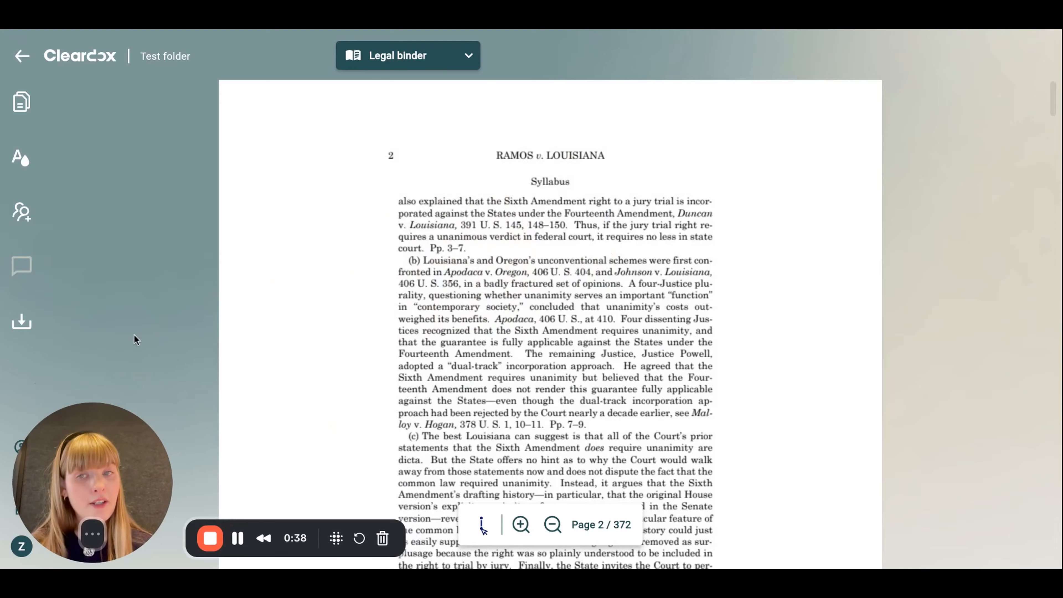
Add a table of contents to the legal binder and display its page without the document list
{"action": "left_click", "coordinate": [19, 110]}
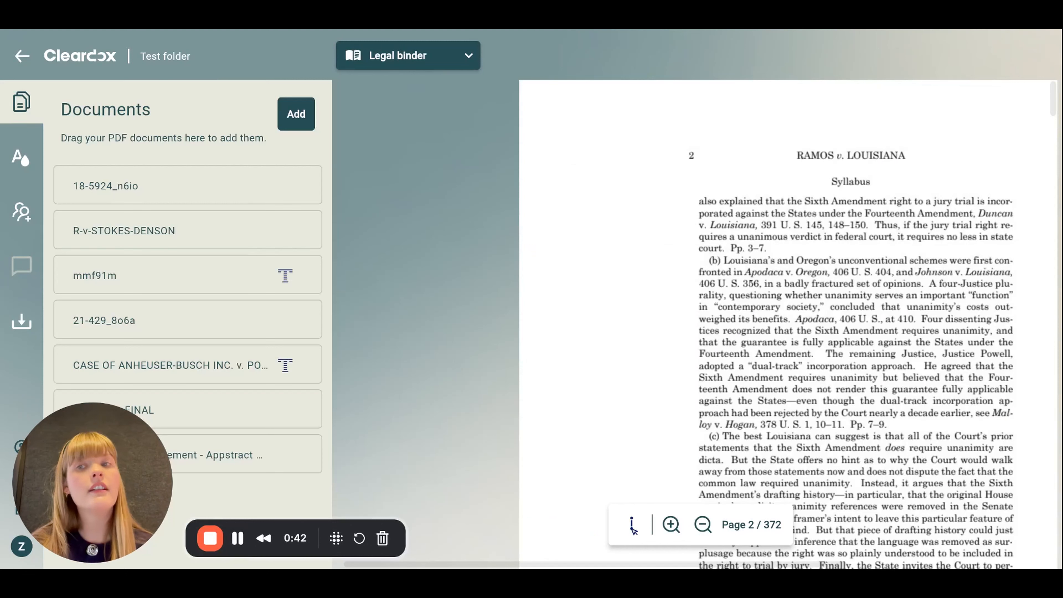
{"action": "left_click", "coordinate": [309, 122]}
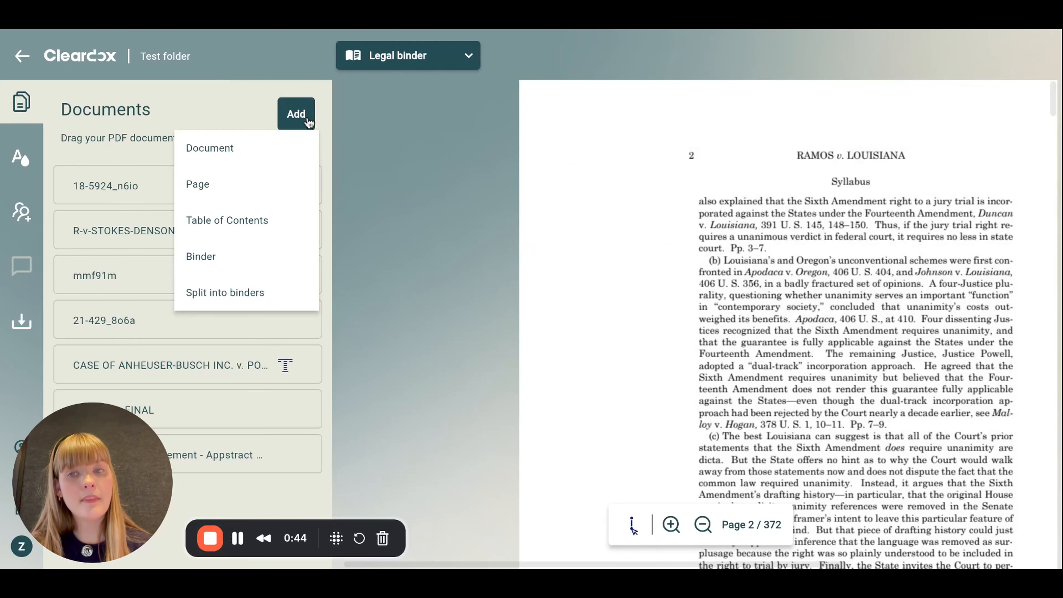
{"action": "left_click", "coordinate": [259, 225]}
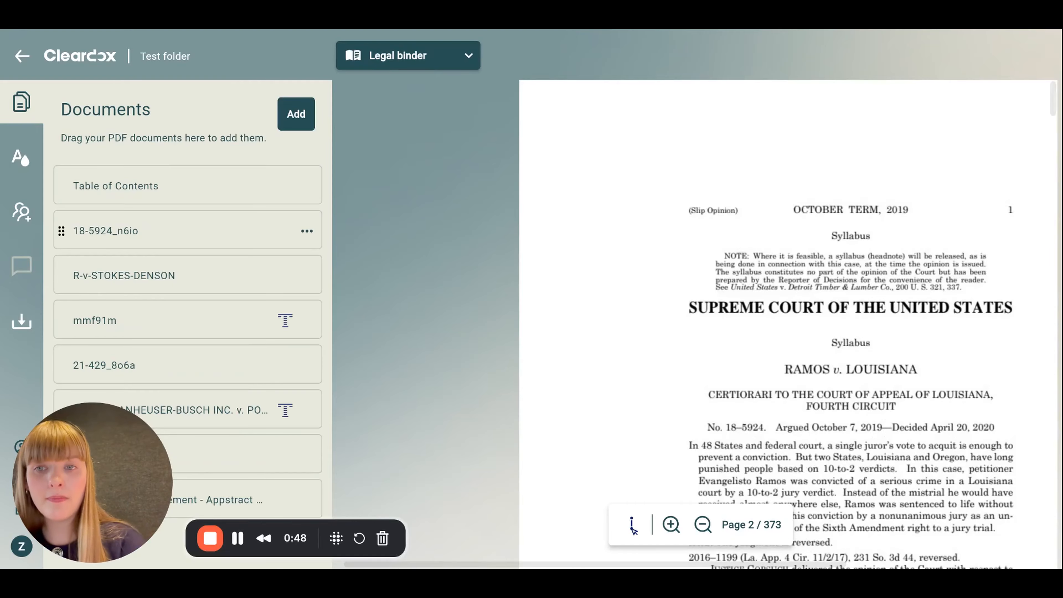
{"action": "left_click", "coordinate": [241, 201]}
{"action": "left_click", "coordinate": [29, 107]}
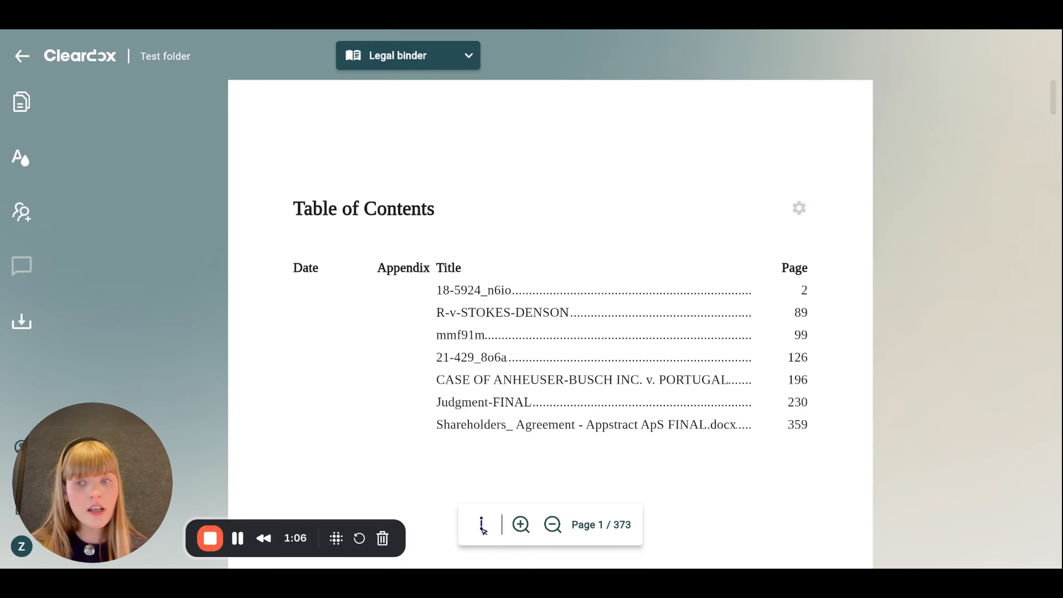
Examine the table of contents and the text formatting options for its "Table of Contents" heading
{"action": "scroll", "coordinate": [308, 375], "scroll_direction": "down", "scroll_amount": 2}
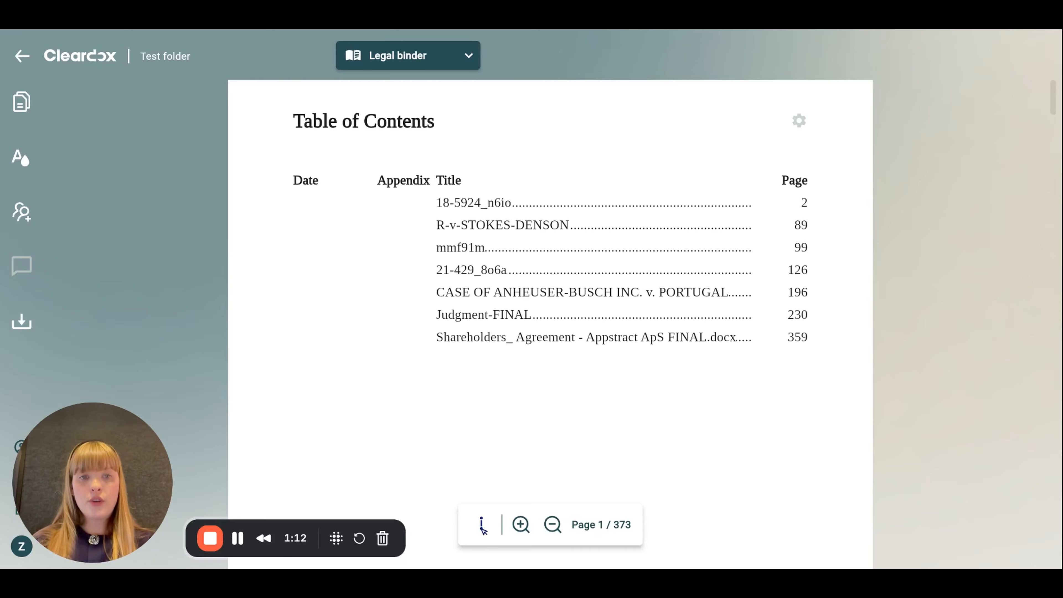
{"action": "scroll", "coordinate": [390, 211], "scroll_direction": "up", "scroll_amount": 1}
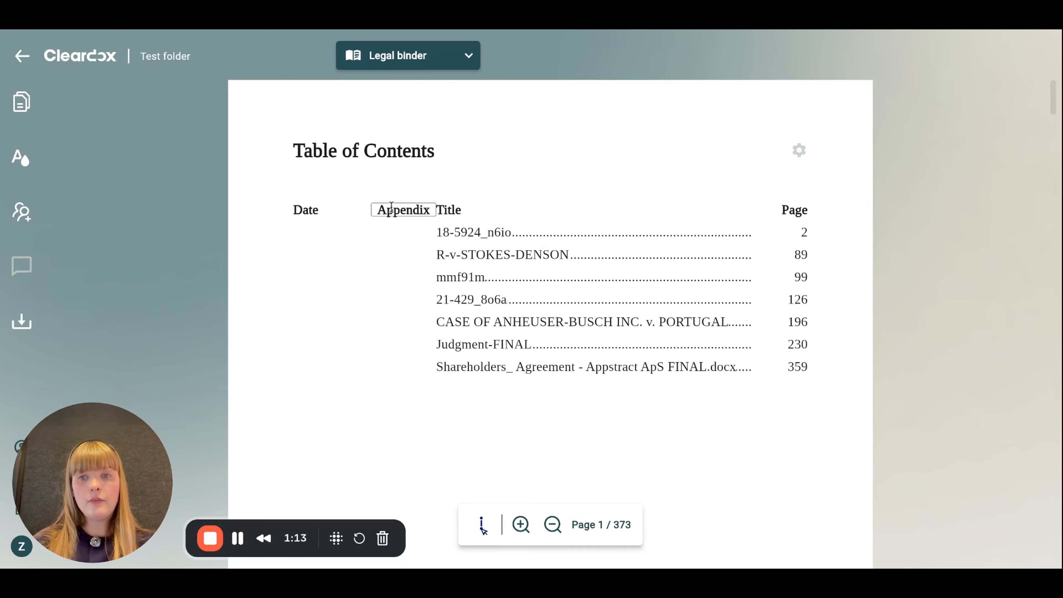
{"action": "left_click", "coordinate": [356, 149]}
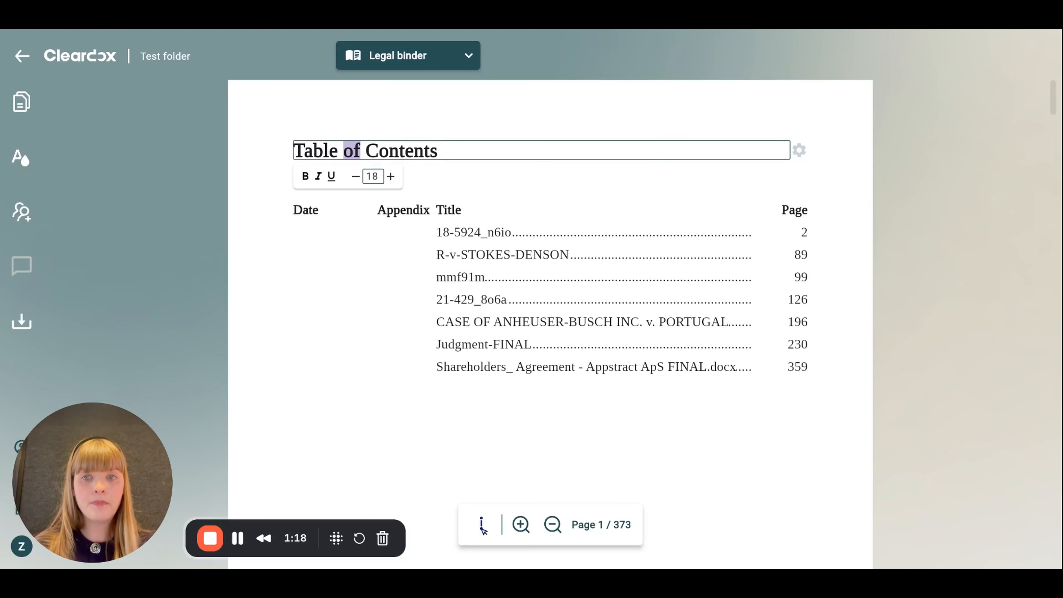
{"action": "triple_click", "coordinate": [354, 151]}
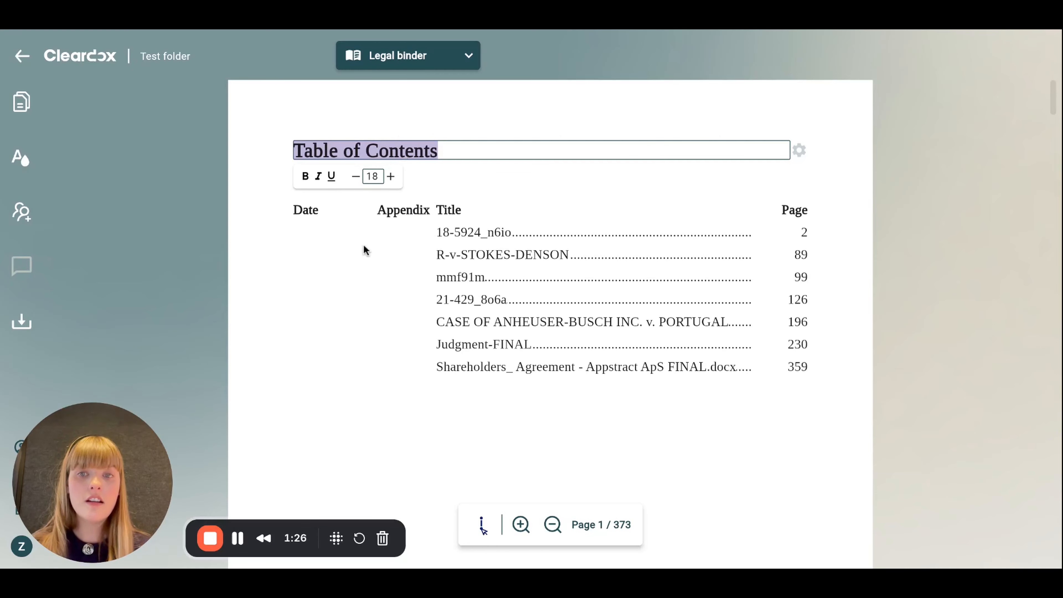
{"action": "left_click", "coordinate": [316, 318]}
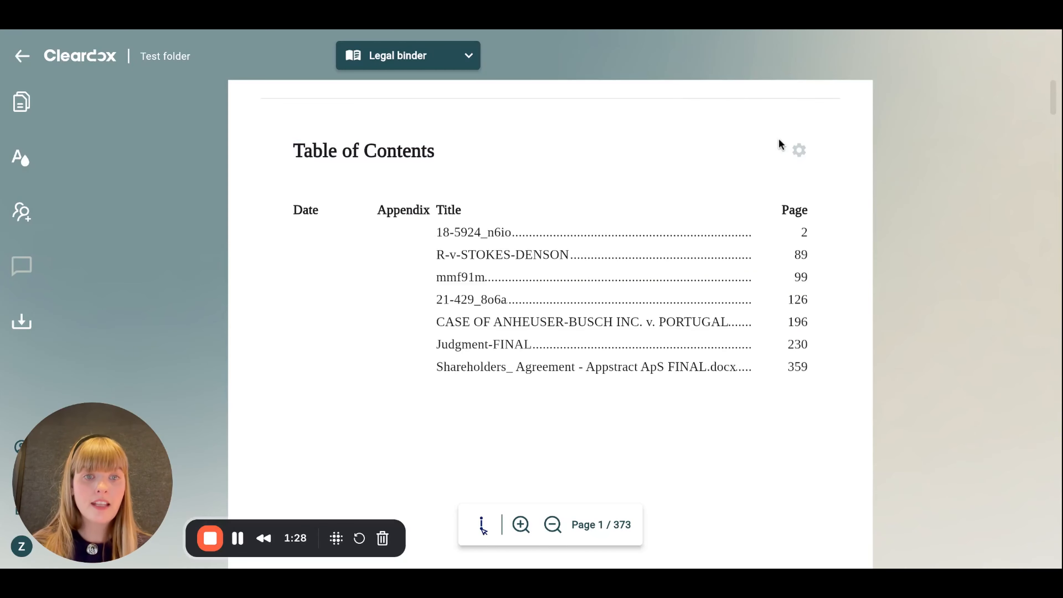
Set the font of the table of contents to Roboto
{"action": "left_click", "coordinate": [804, 156]}
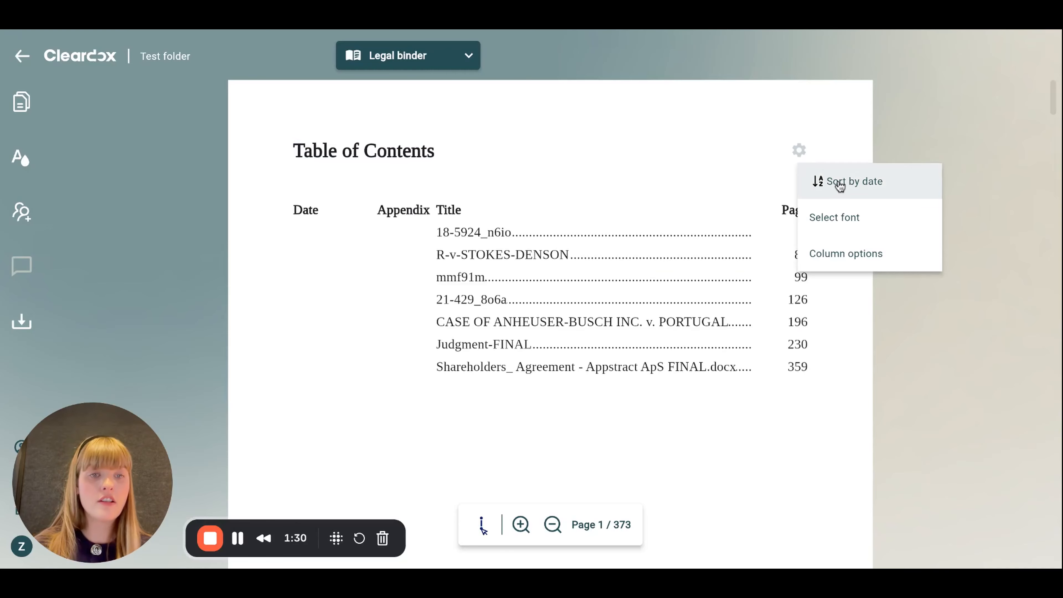
{"action": "left_click", "coordinate": [835, 220]}
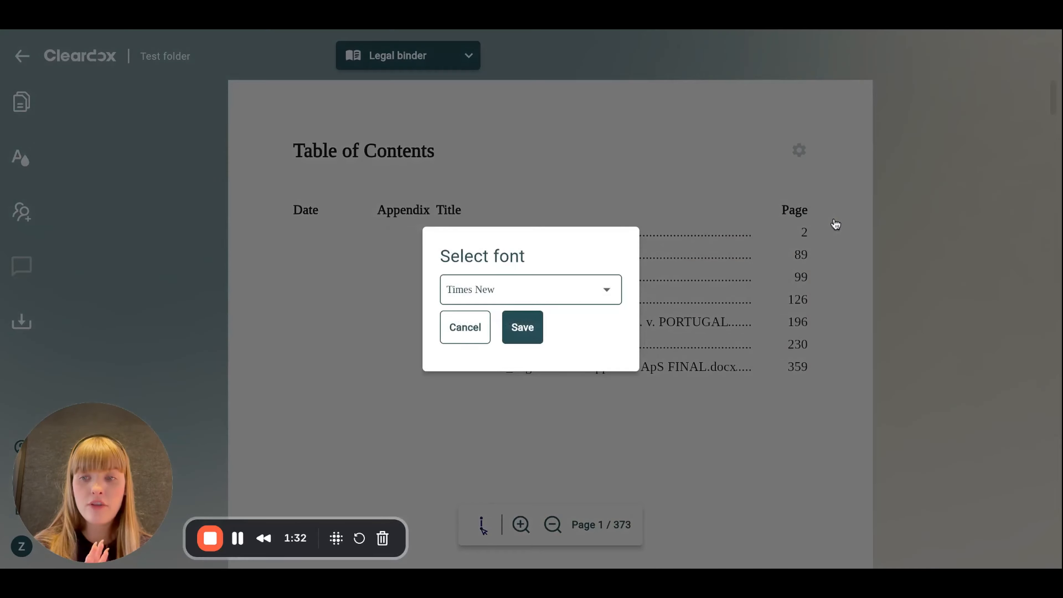
{"action": "left_click", "coordinate": [481, 298]}
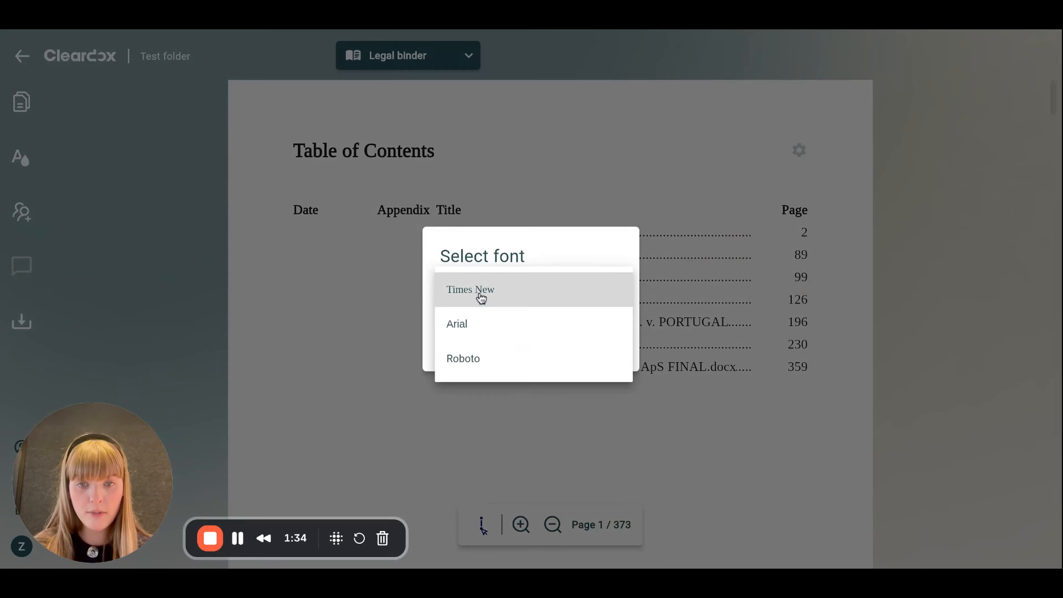
{"action": "left_click", "coordinate": [488, 366]}
{"action": "left_click", "coordinate": [523, 335]}
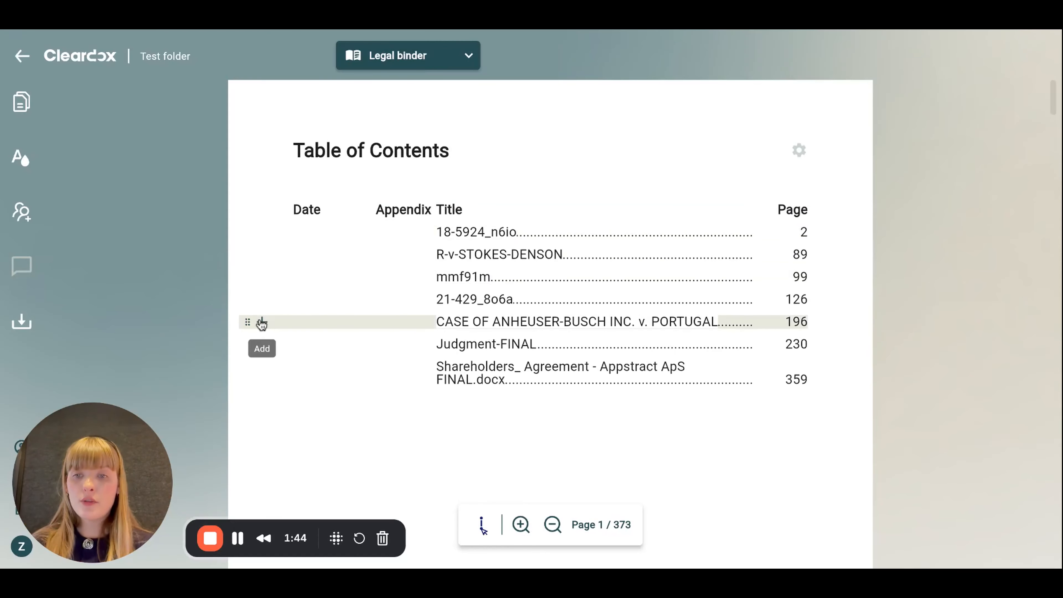
Add a new section below the 21-429_8o6a entry in the table of contents
{"action": "left_click", "coordinate": [262, 324]}
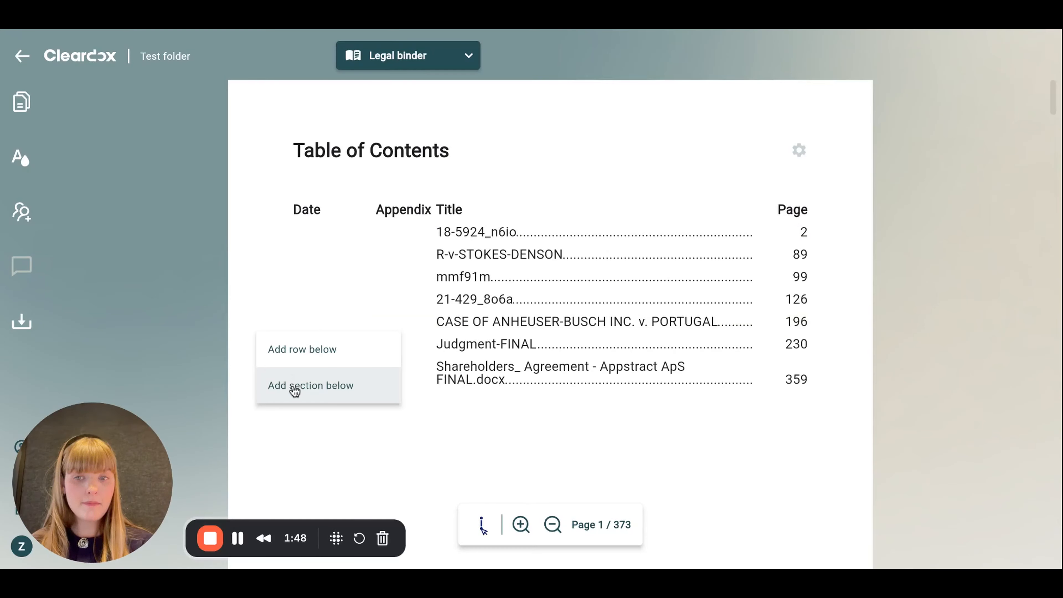
{"action": "left_click", "coordinate": [257, 313]}
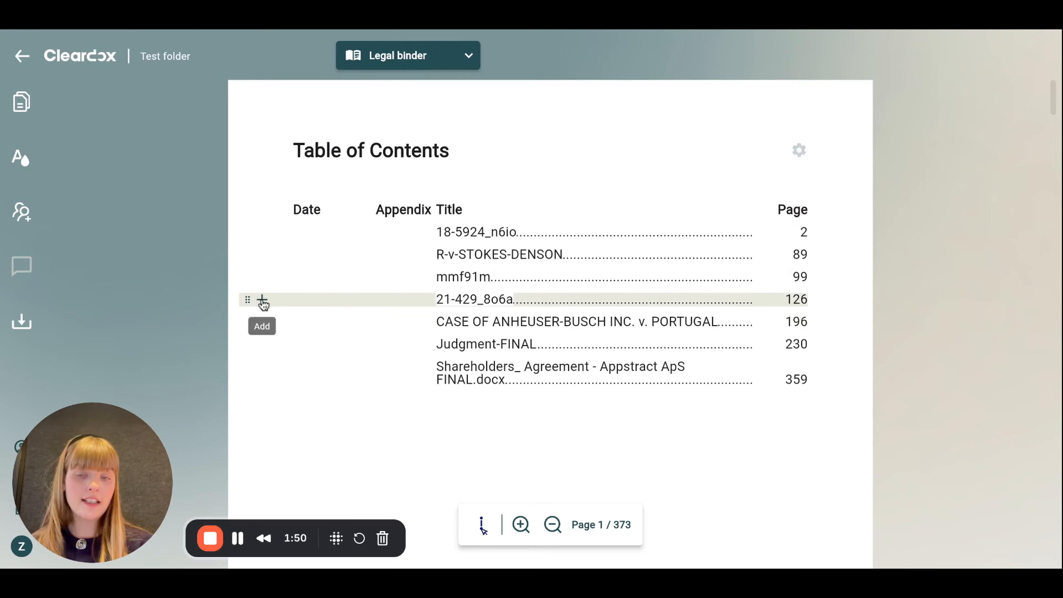
{"action": "left_click", "coordinate": [263, 299]}
{"action": "left_click", "coordinate": [288, 361]}
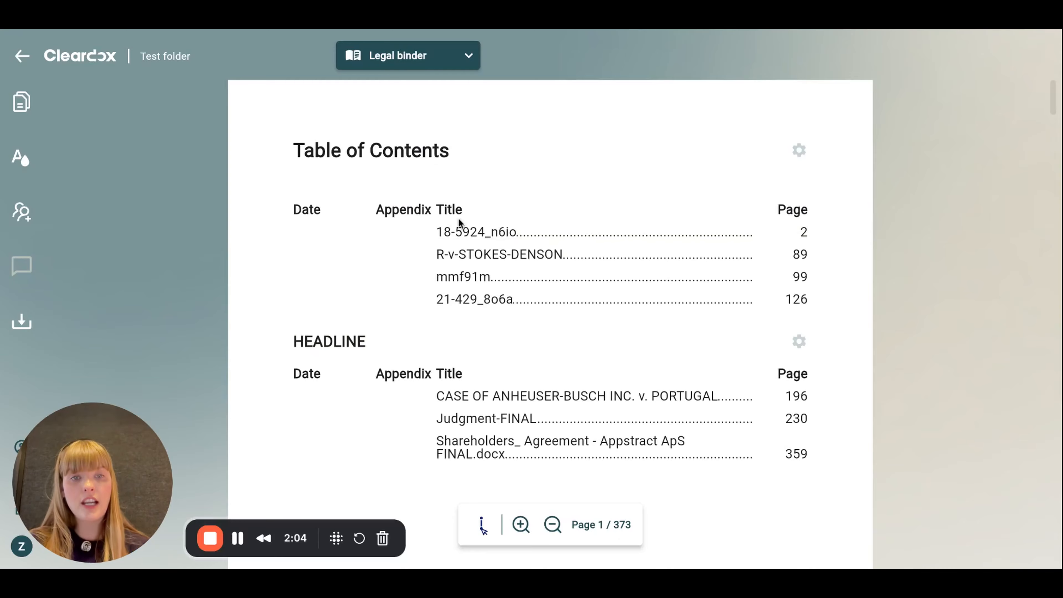
Add a new section below the Shareholders_ Agreement entry at the end of the table of contents
{"action": "scroll", "coordinate": [398, 430], "scroll_direction": "down", "scroll_amount": 4}
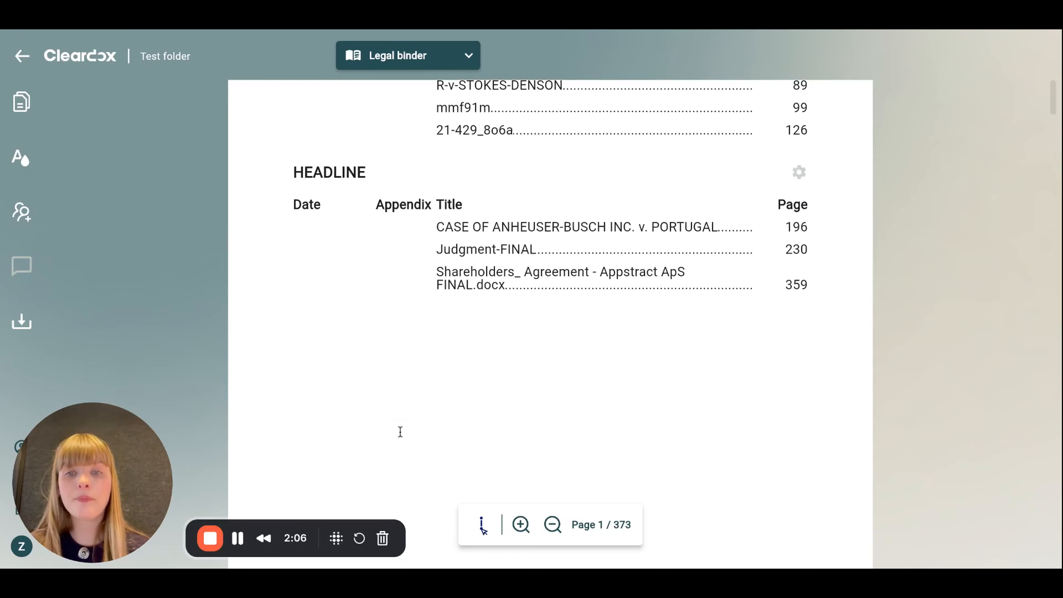
{"action": "left_click", "coordinate": [263, 273]}
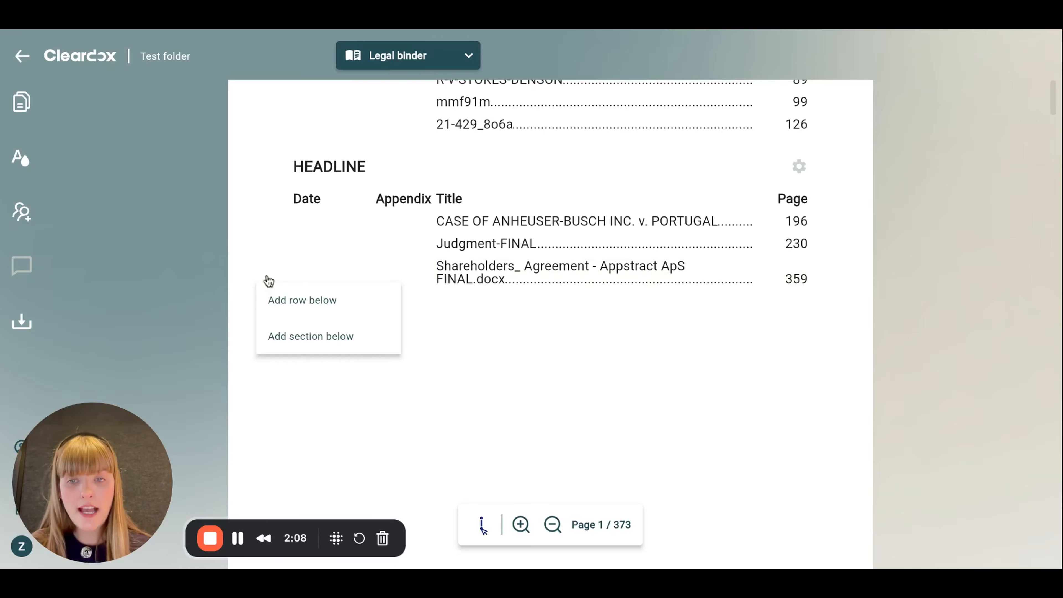
{"action": "left_click", "coordinate": [297, 331]}
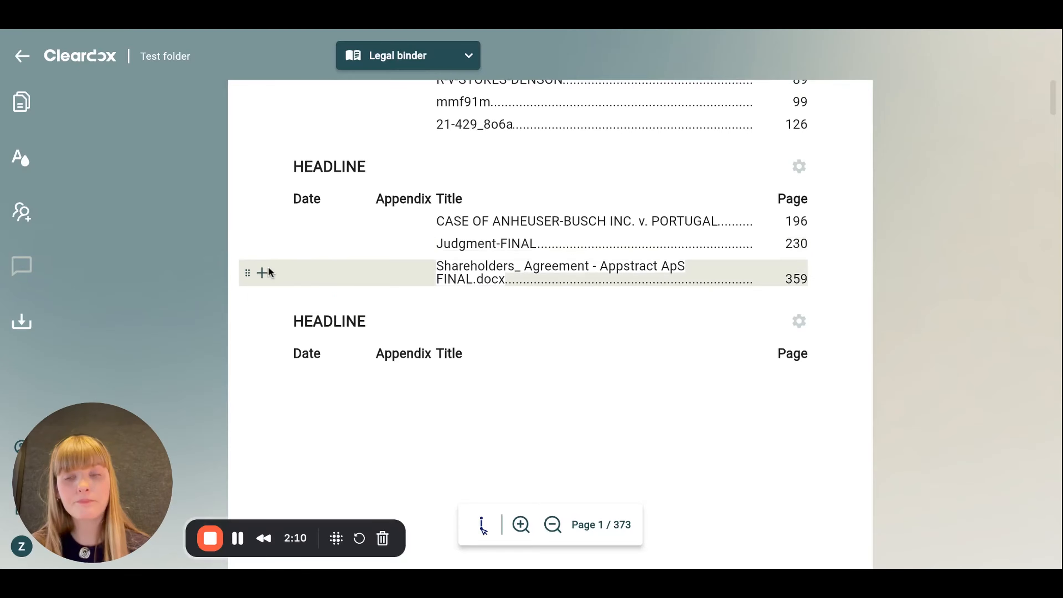
Add a row below the mmf91m entry, select its title text, and delete the row again
{"action": "scroll", "coordinate": [263, 249], "scroll_direction": "up", "scroll_amount": 2}
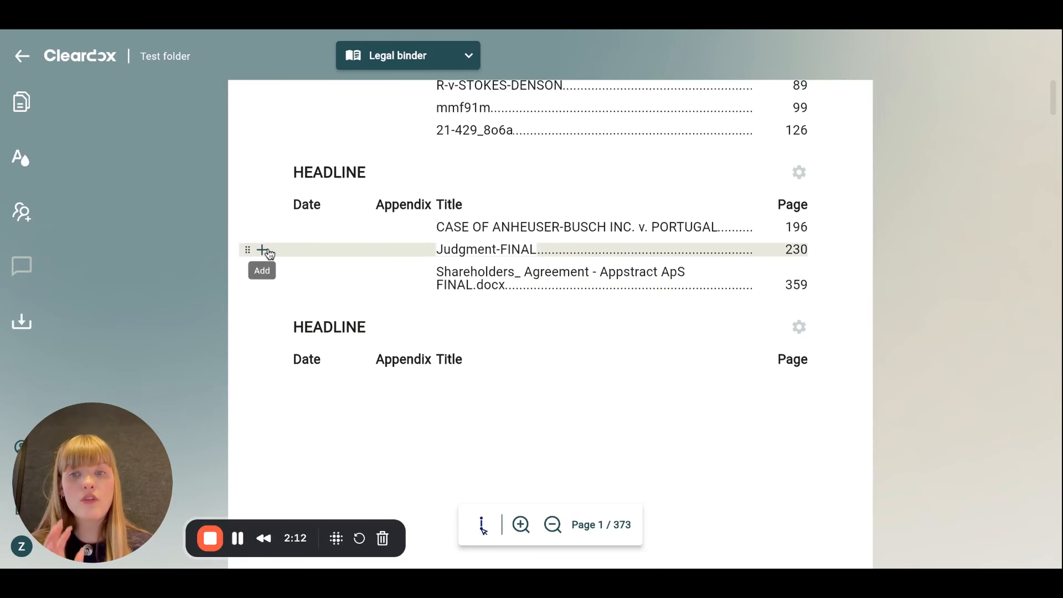
{"action": "left_click", "coordinate": [263, 165]}
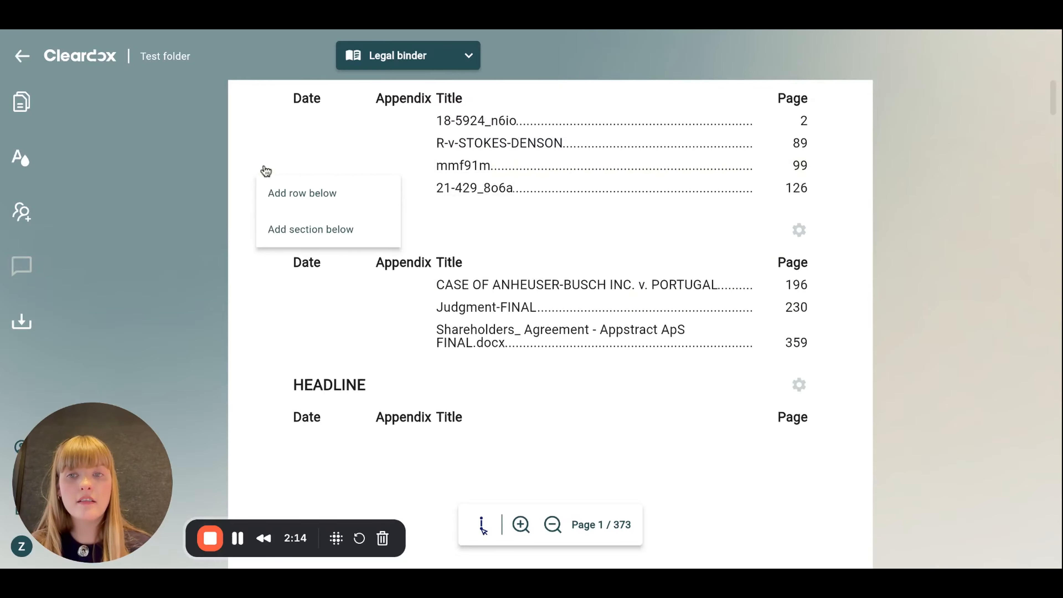
{"action": "left_click", "coordinate": [309, 207]}
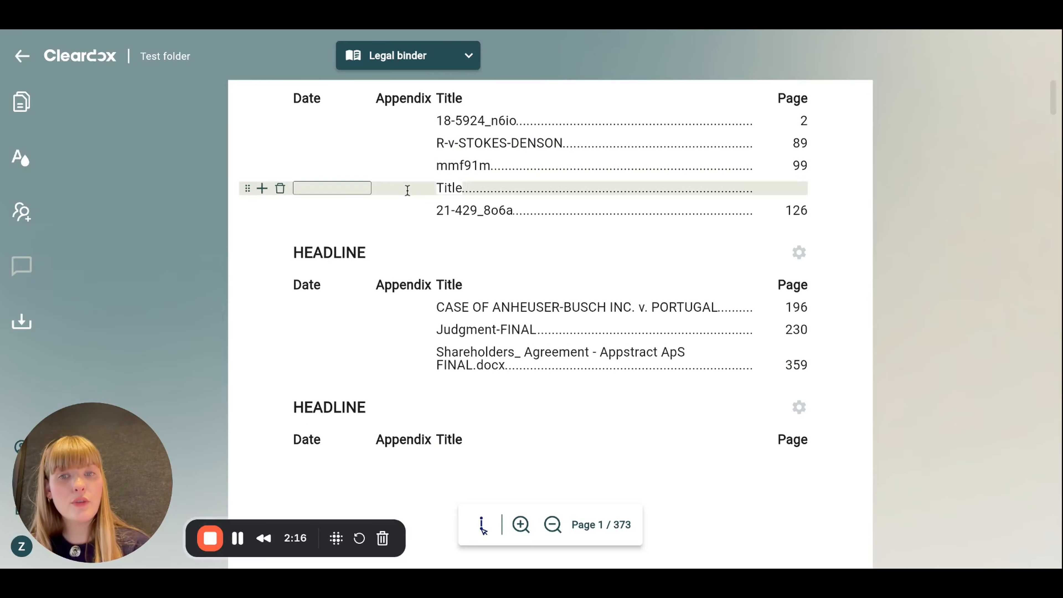
{"action": "double_click", "coordinate": [457, 189]}
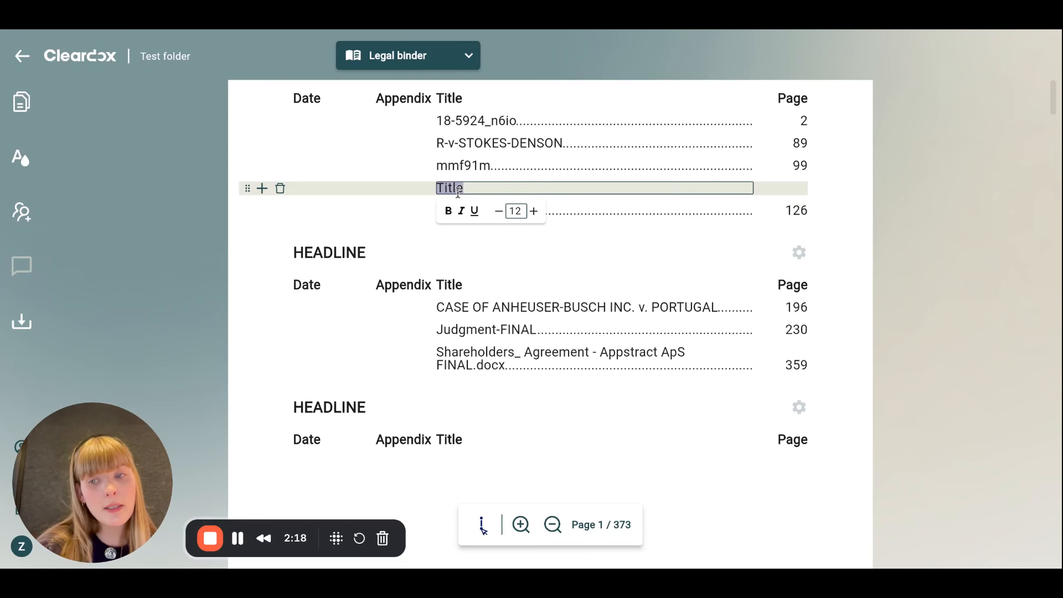
{"action": "left_click", "coordinate": [279, 188]}
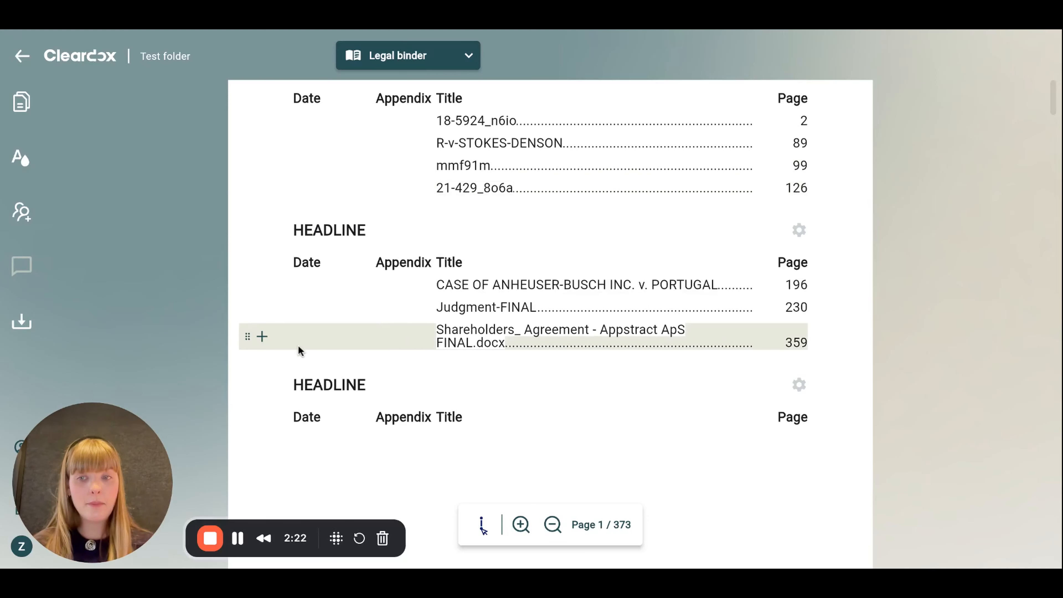
Add another section directly below the Shareholders_ Agreement entry and delete it again
{"action": "left_click", "coordinate": [263, 336]}
{"action": "left_click", "coordinate": [303, 401]}
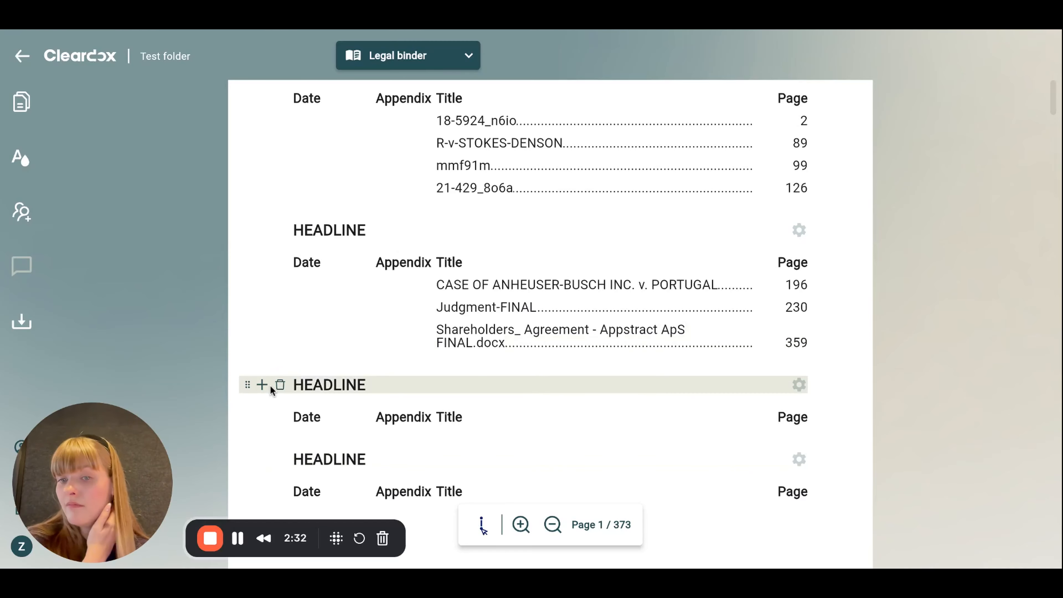
{"action": "left_click", "coordinate": [280, 385]}
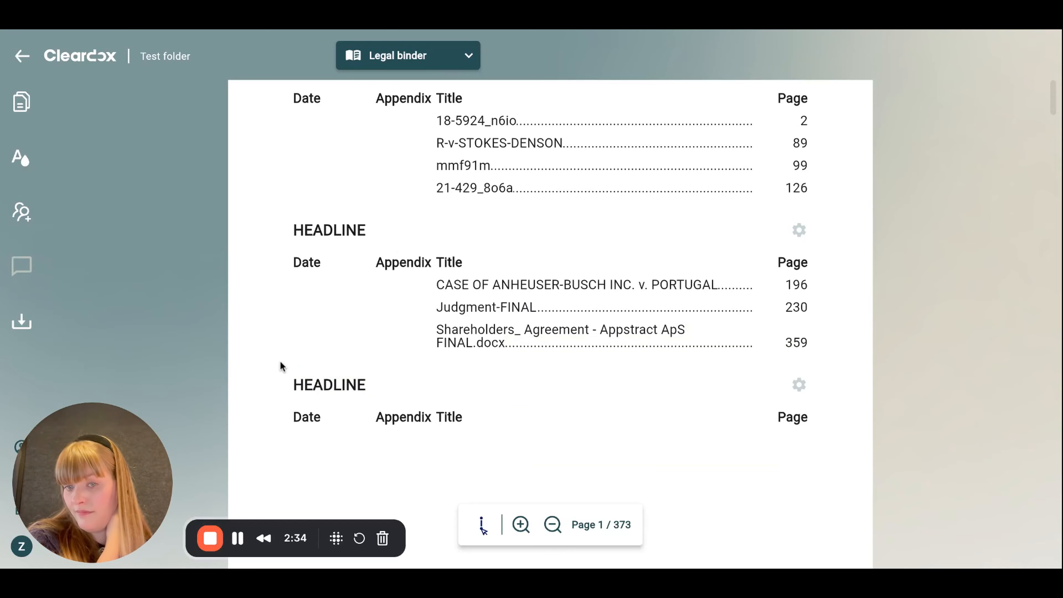
Add a row below the Shareholders_ Agreement entry and title it "Title (omitted)"
{"action": "left_click", "coordinate": [263, 335]}
{"action": "left_click", "coordinate": [302, 365]}
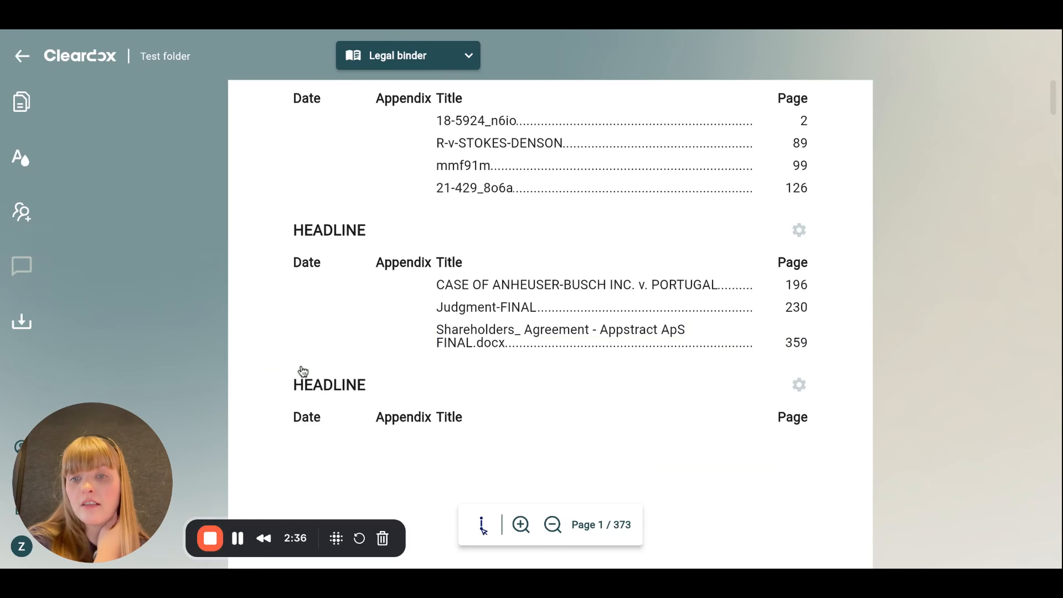
{"action": "double_click", "coordinate": [454, 366]}
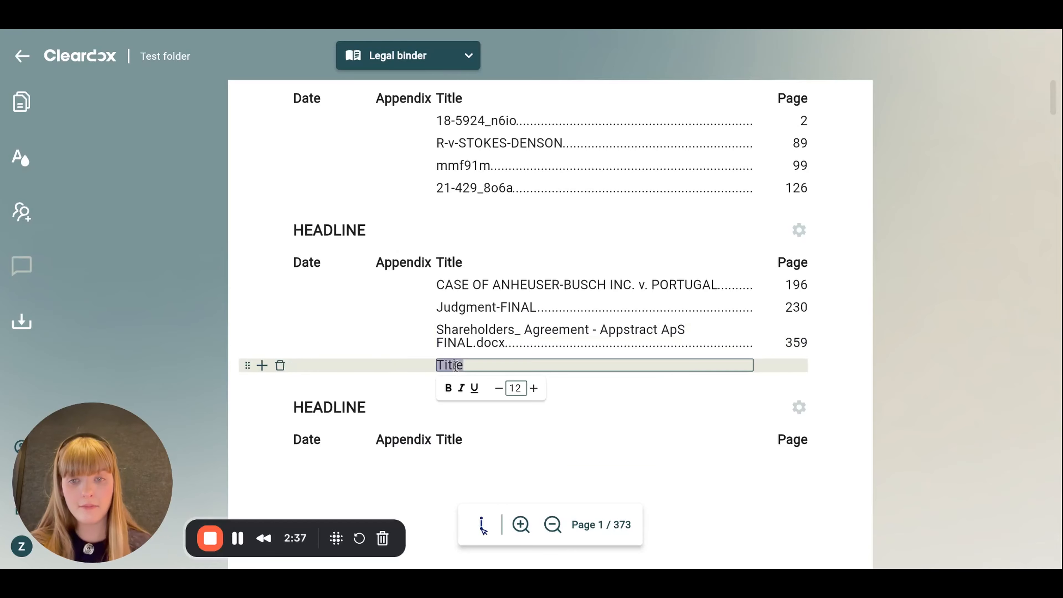
{"action": "left_click", "coordinate": [469, 366]}
{"action": "type", "text": "Tomitted)"}
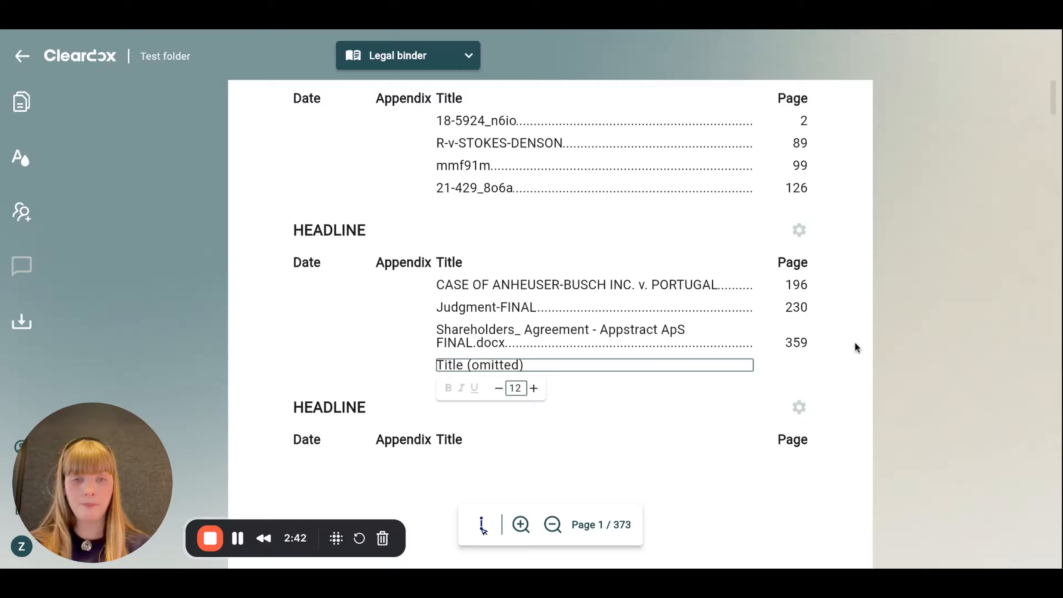
{"action": "left_click", "coordinate": [877, 331]}
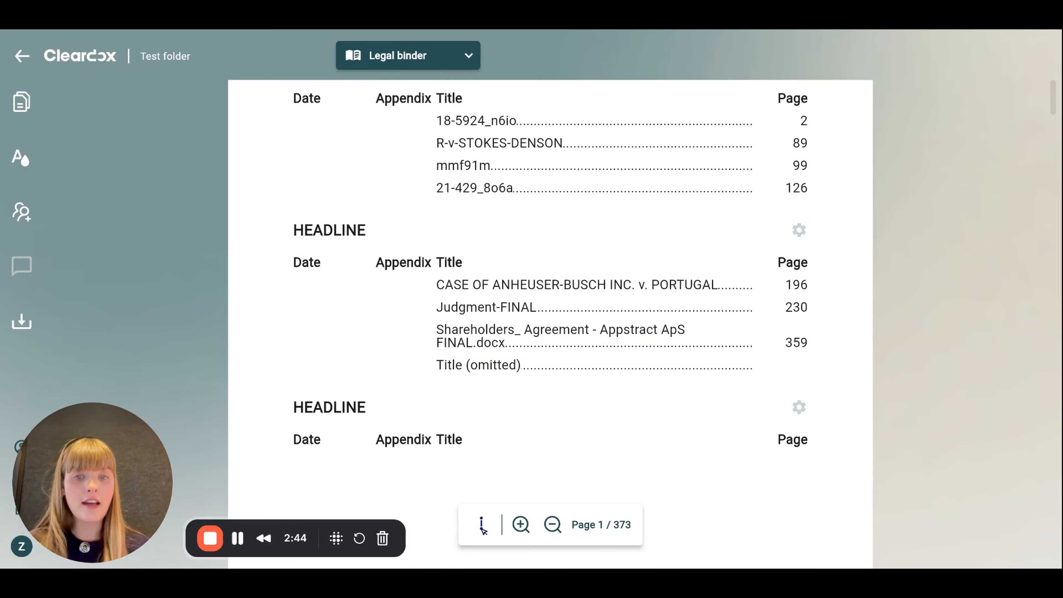
Rename the section headline above the CASE OF ANHEUSER-BUSCH INC. v. PORTUGAL entry to "Example"
{"action": "double_click", "coordinate": [359, 226]}
{"action": "key", "text": "BackSpace"}
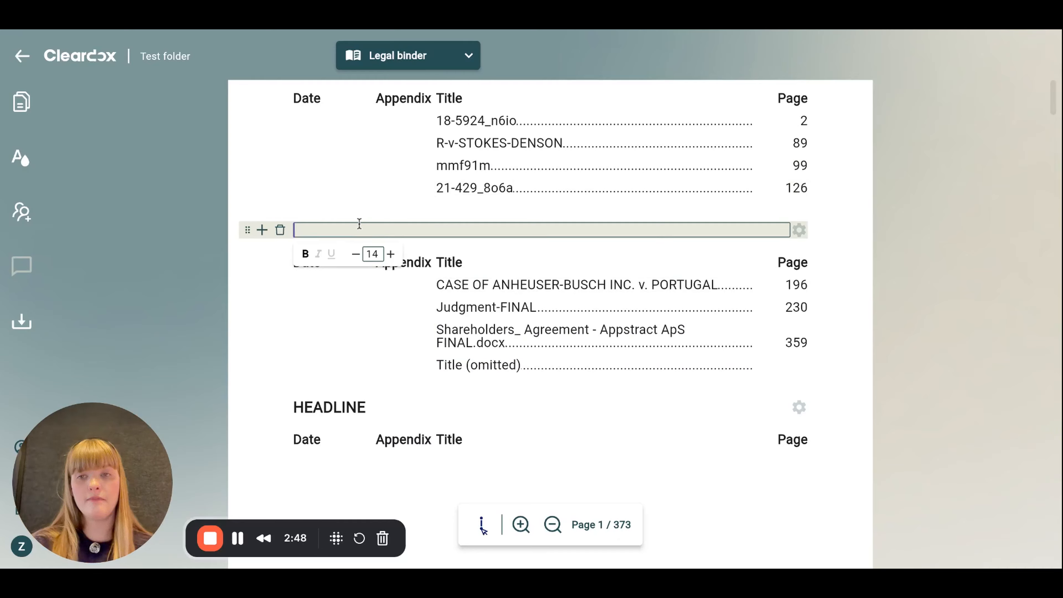
{"action": "type", "text": "Example"}
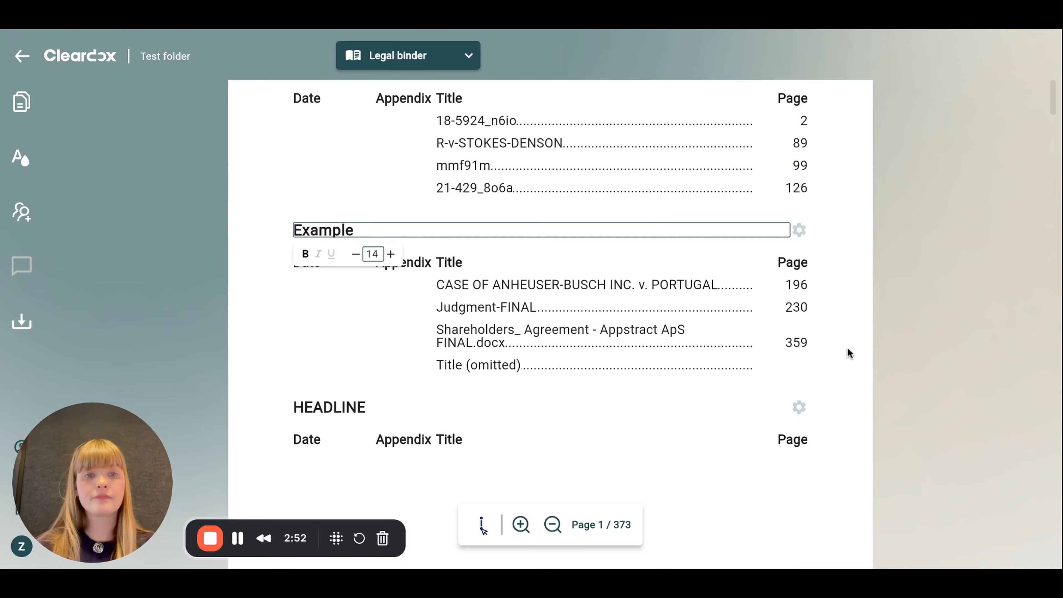
{"action": "left_click", "coordinate": [840, 322]}
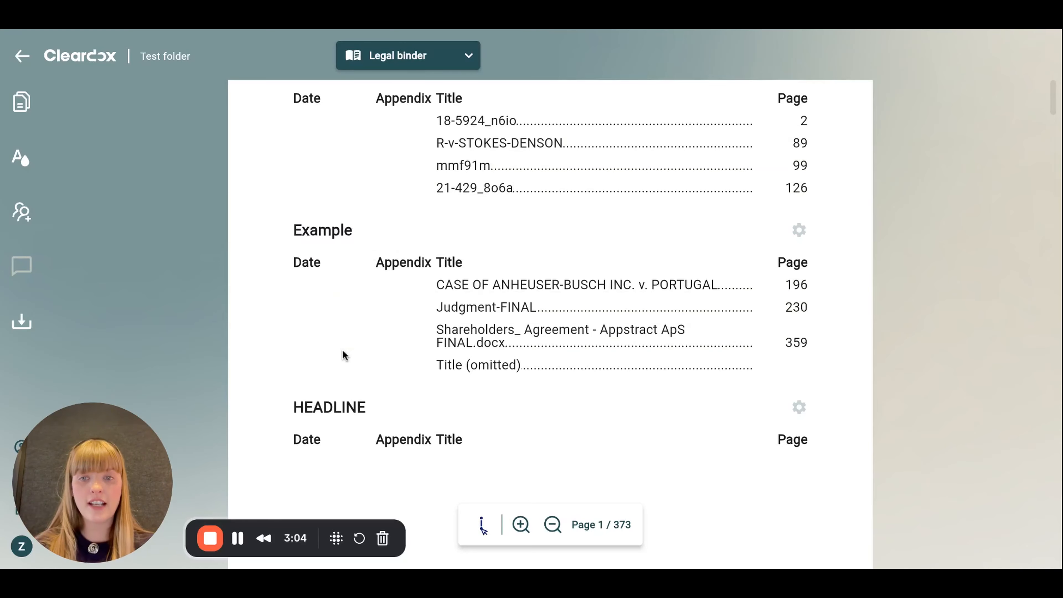
Move the Shareholders_ Agreement entry into the HEADLINE section and the mmf91m entry below CASE OF ANHEUSER-BUSCH INC. v. PORTUGAL in the Example section
{"action": "left_click_drag", "start_coordinate": [249, 338], "coordinate": [286, 446]}
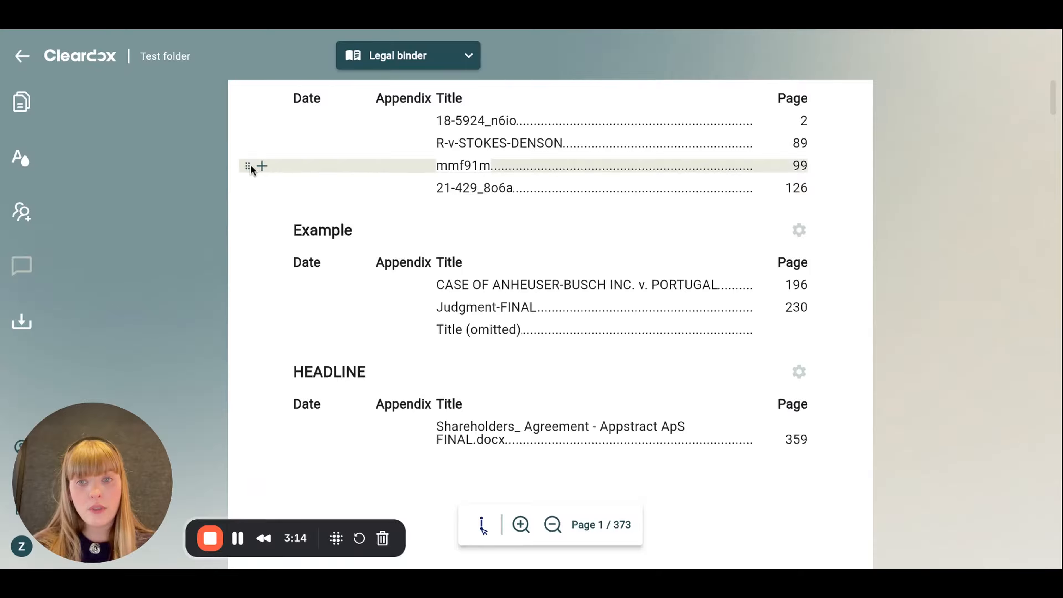
{"action": "left_click_drag", "start_coordinate": [250, 164], "coordinate": [261, 289]}
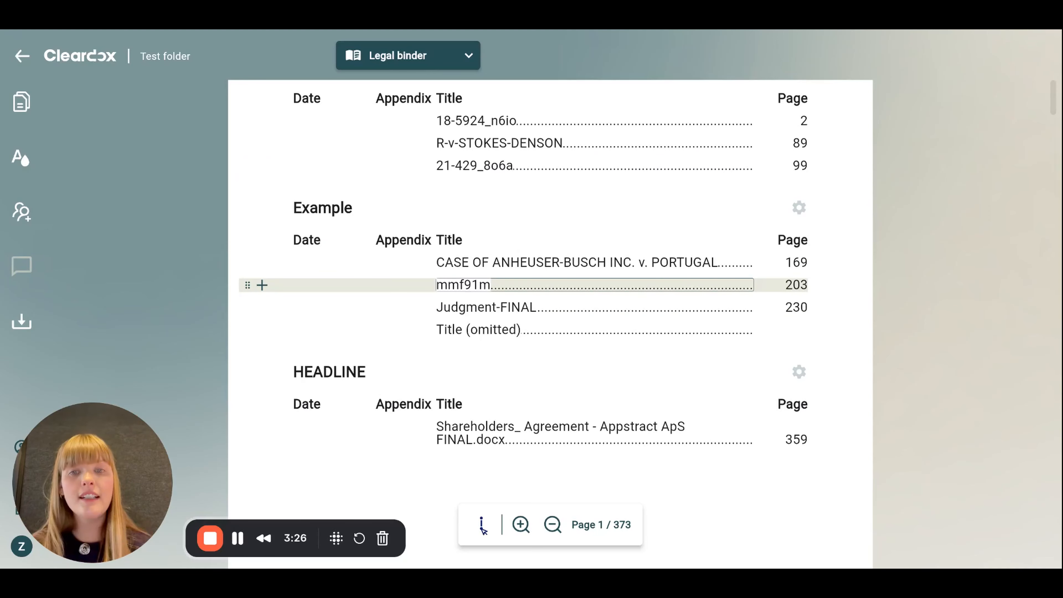
Rename the mmf91m entry in the Example section to "Appendix 32"
{"action": "double_click", "coordinate": [465, 285]}
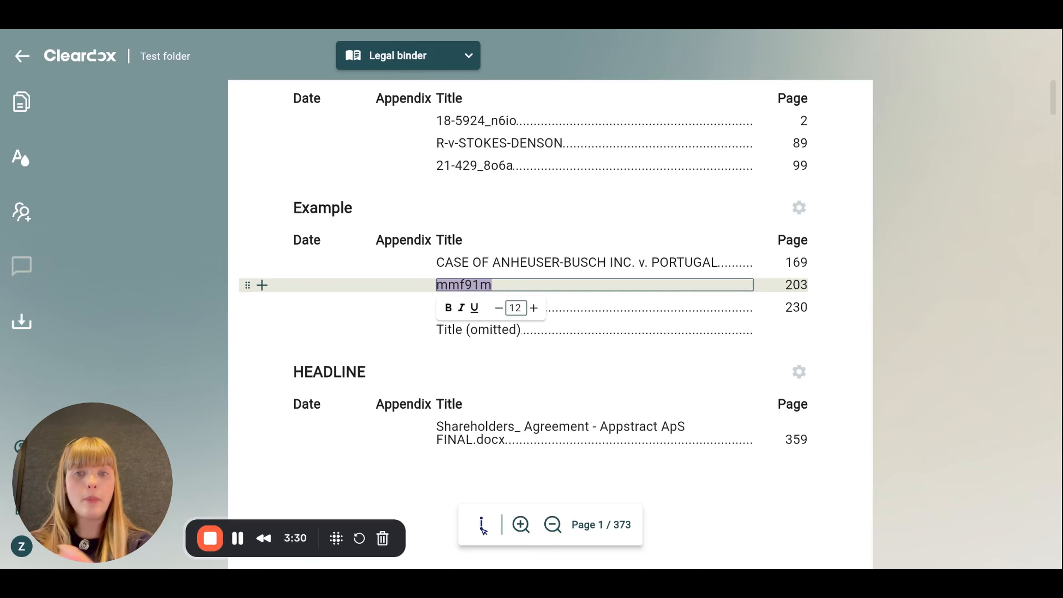
{"action": "key", "text": "BackSpace"}
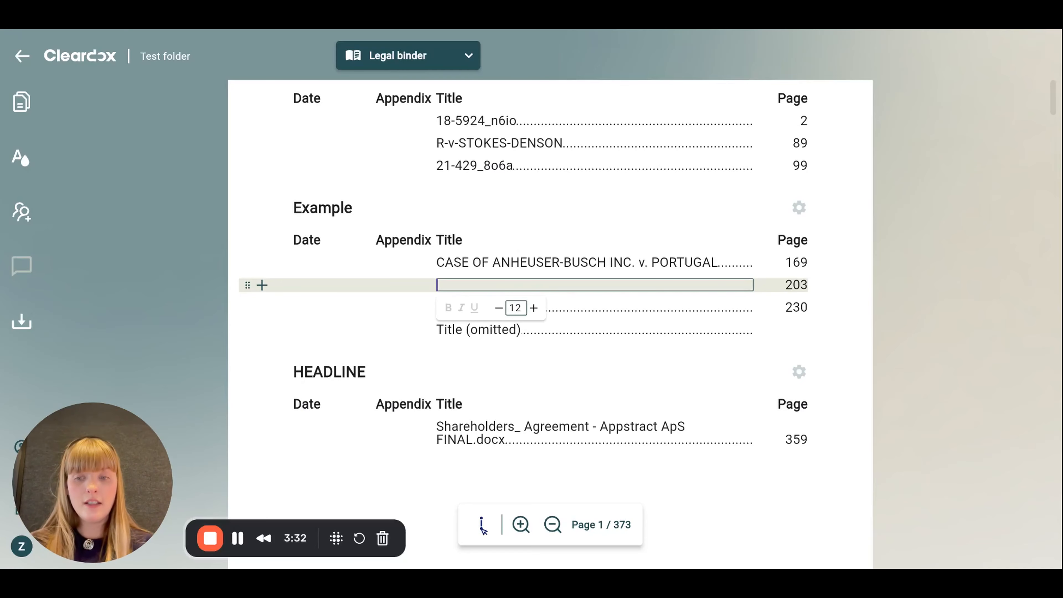
{"action": "type", "text": "Appne"}
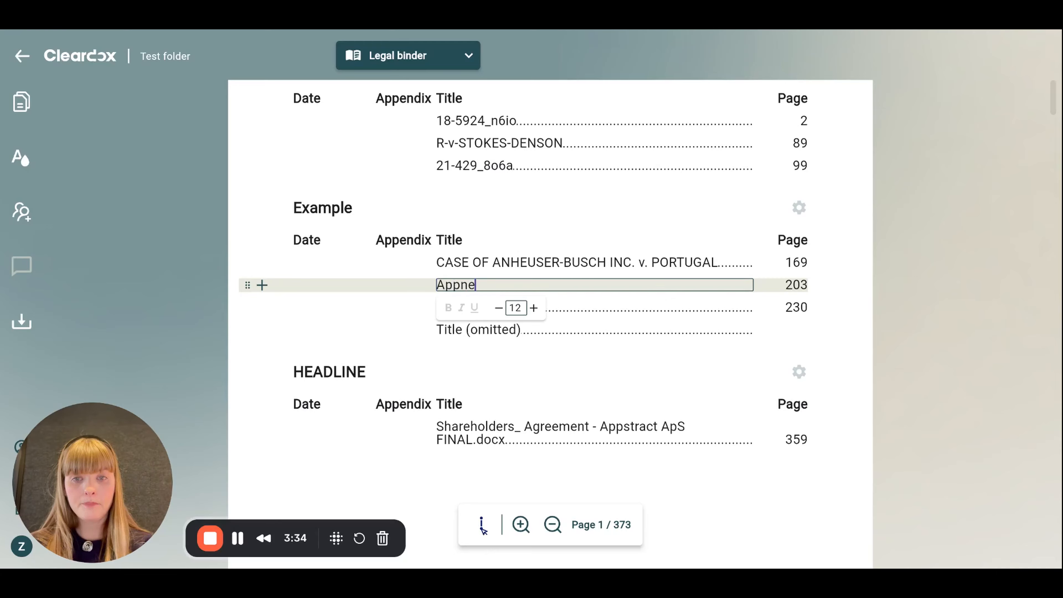
{"action": "key", "text": "BackSpace"}
{"action": "key", "text": "BackSpace"}
{"action": "type", "text": "endix"}
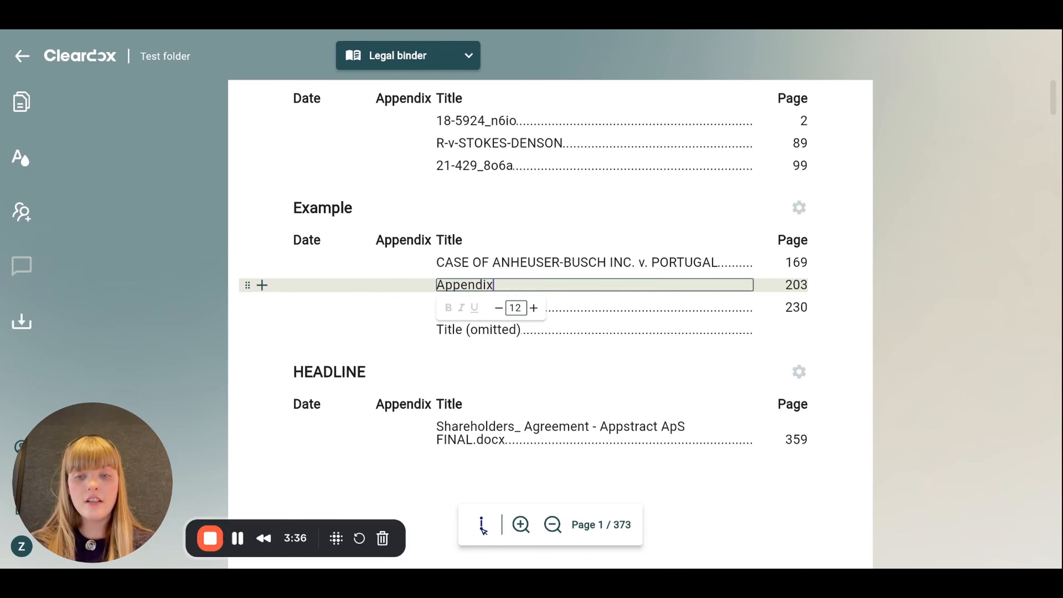
{"action": "type", "text": " 32"}
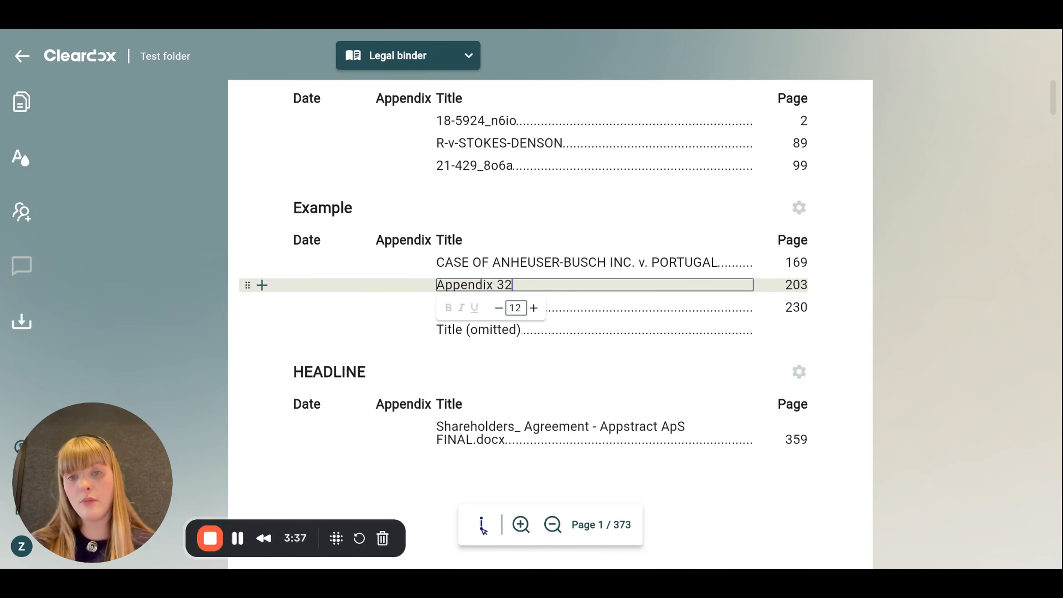
{"action": "left_click", "coordinate": [907, 390]}
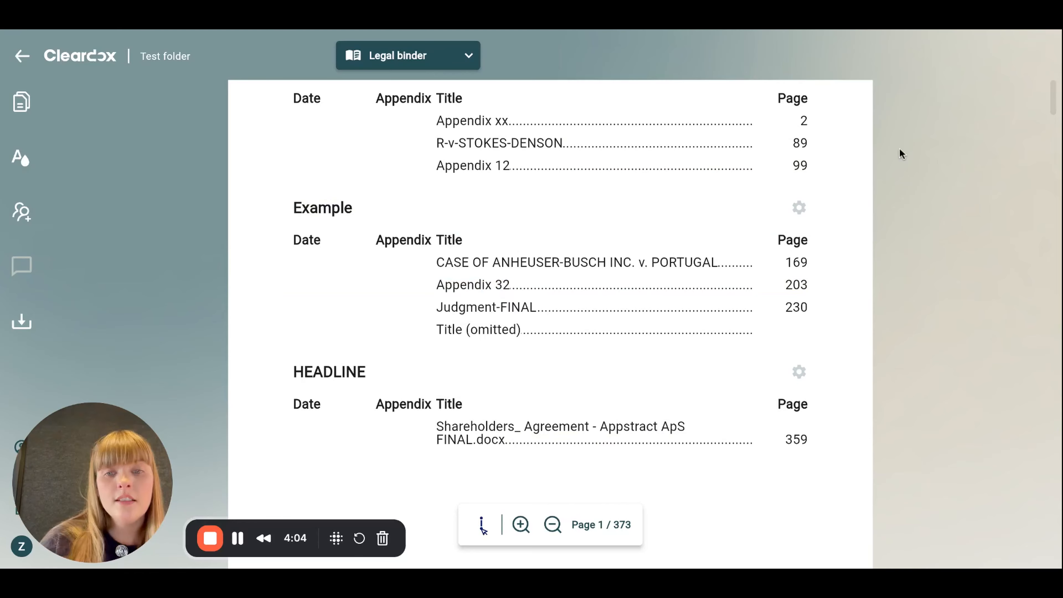
Remove the Appendix column from the first section of the table of contents and save the column options
{"action": "scroll", "coordinate": [595, 188], "scroll_direction": "up", "scroll_amount": 2}
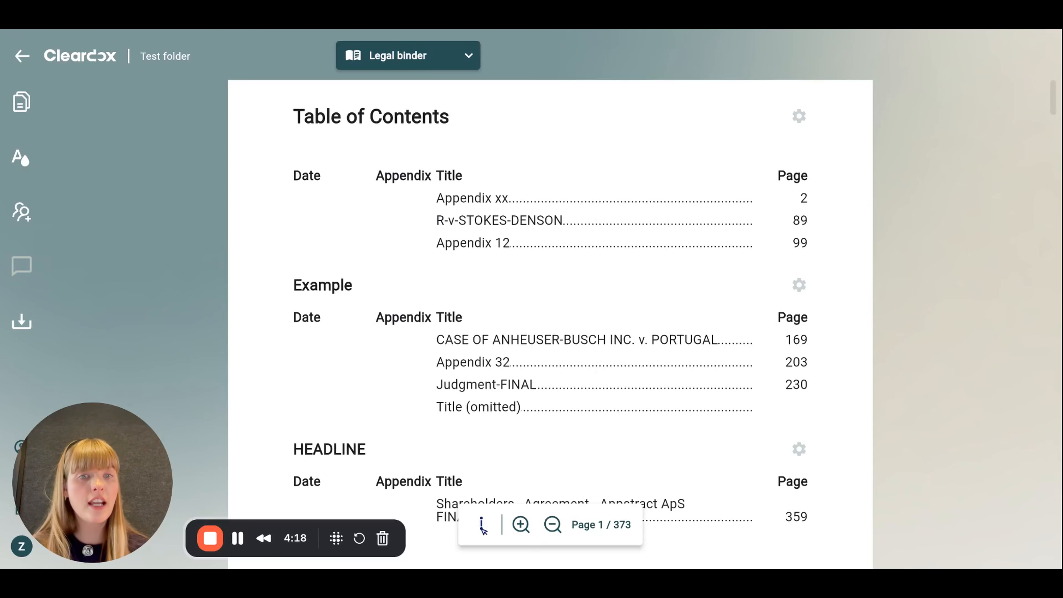
{"action": "left_click", "coordinate": [798, 120]}
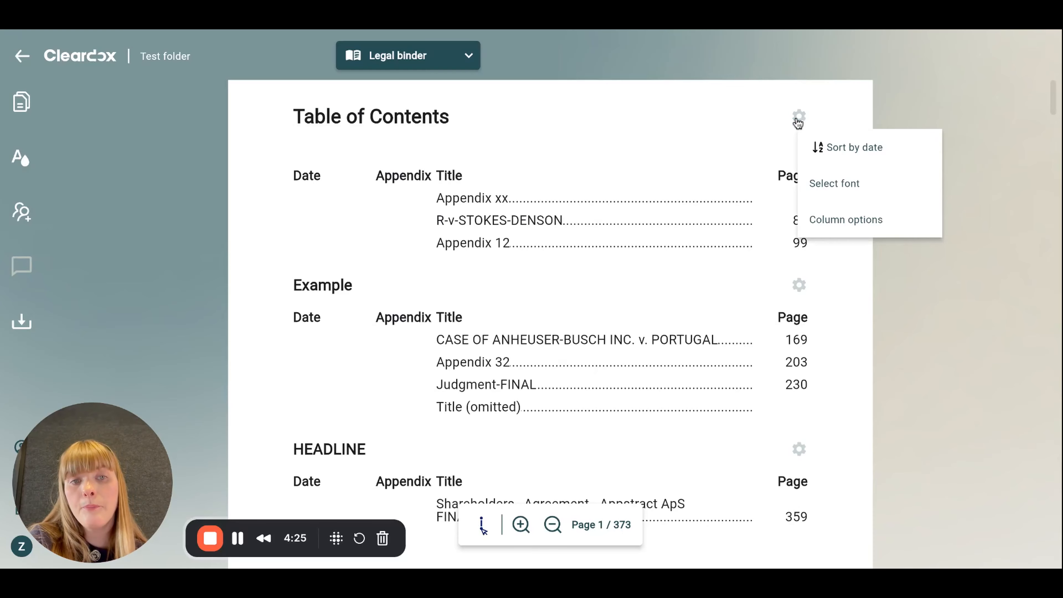
{"action": "left_click", "coordinate": [824, 219]}
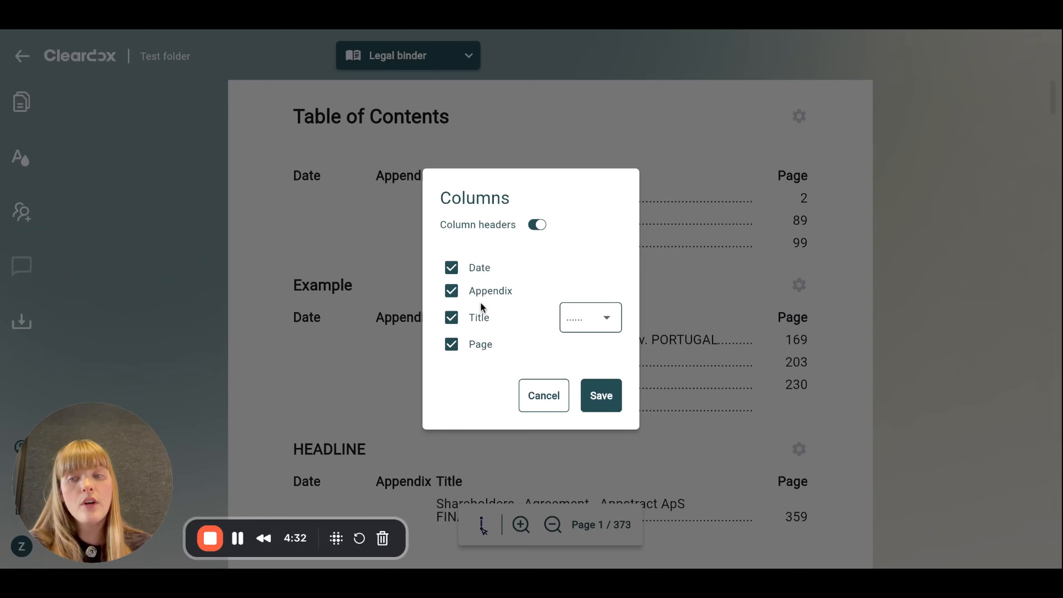
{"action": "left_click", "coordinate": [452, 293]}
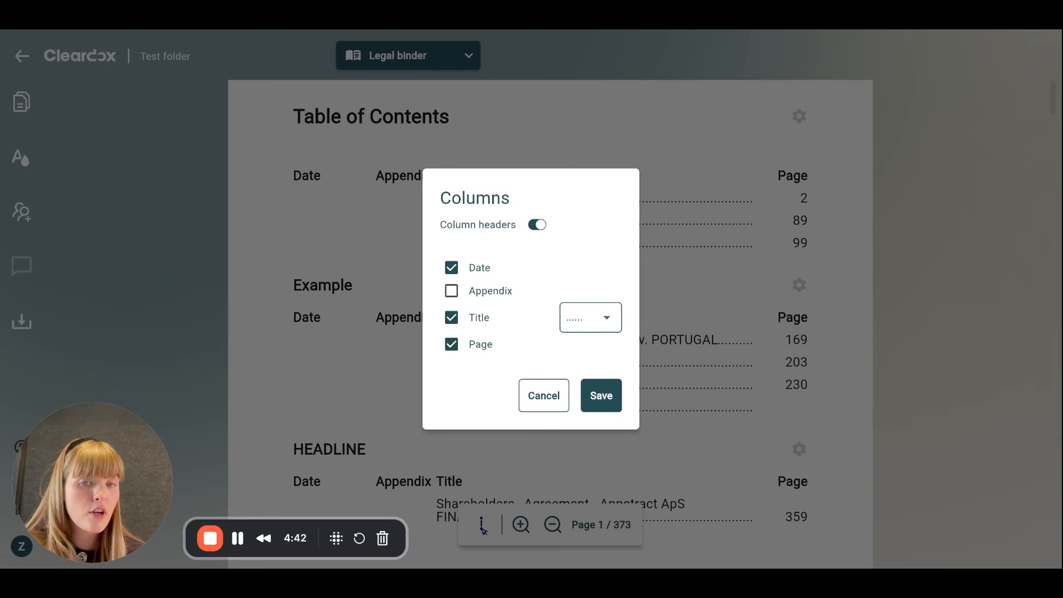
{"action": "left_click", "coordinate": [601, 395]}
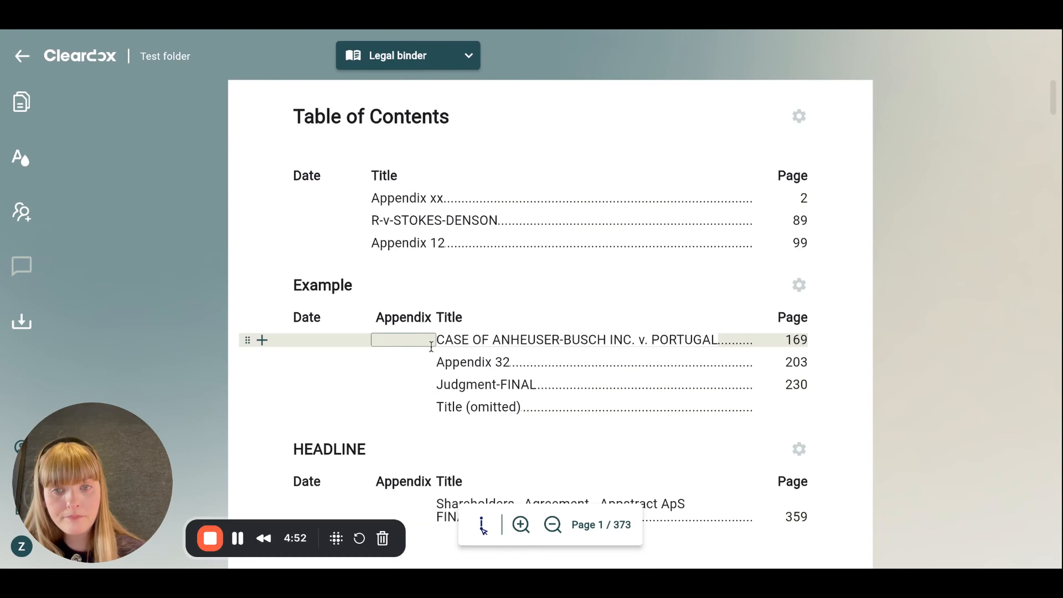
Turn off the column headers of the Example section, save, and turn them back on
{"action": "left_click", "coordinate": [804, 290]}
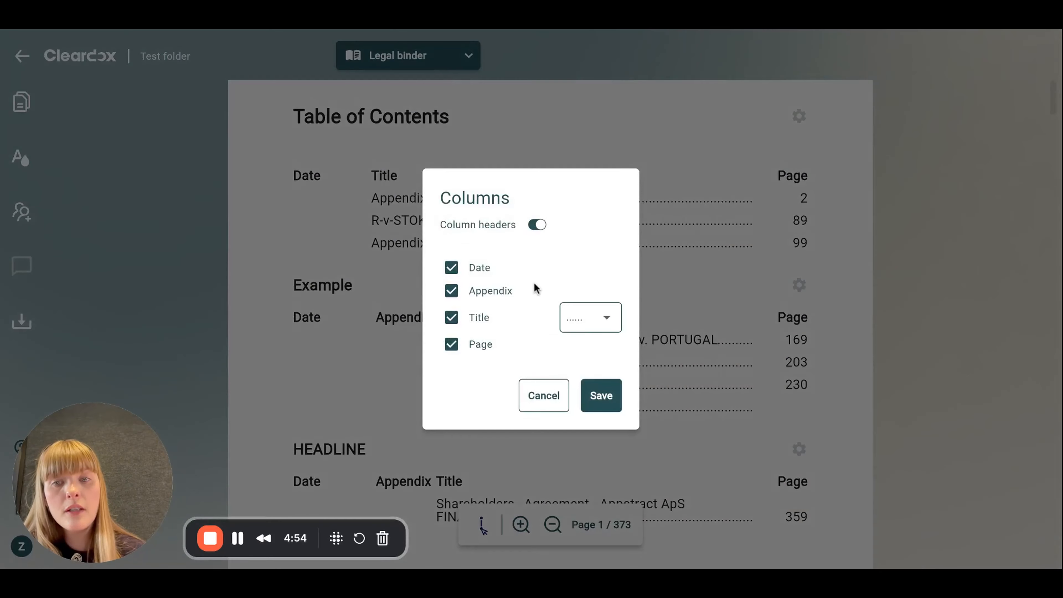
{"action": "left_click", "coordinate": [533, 226]}
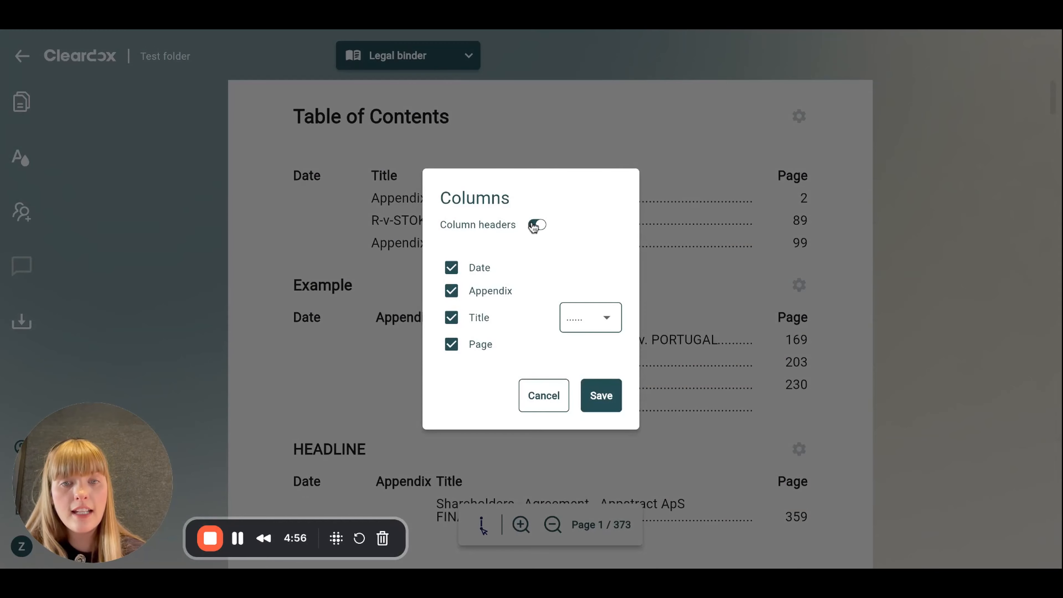
{"action": "left_click", "coordinate": [613, 390]}
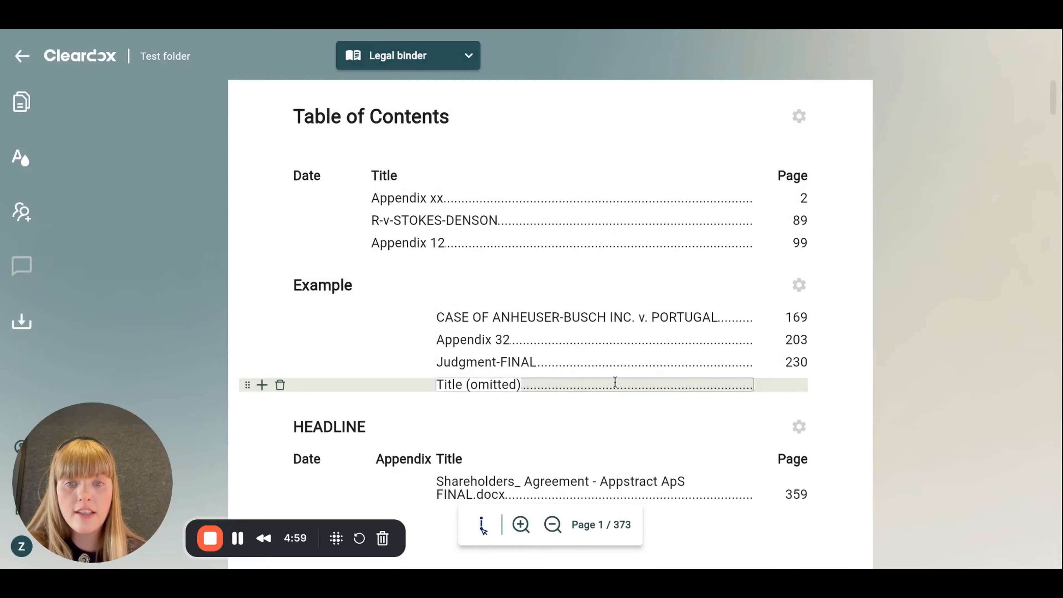
{"action": "left_click", "coordinate": [799, 284]}
{"action": "left_click", "coordinate": [544, 225]}
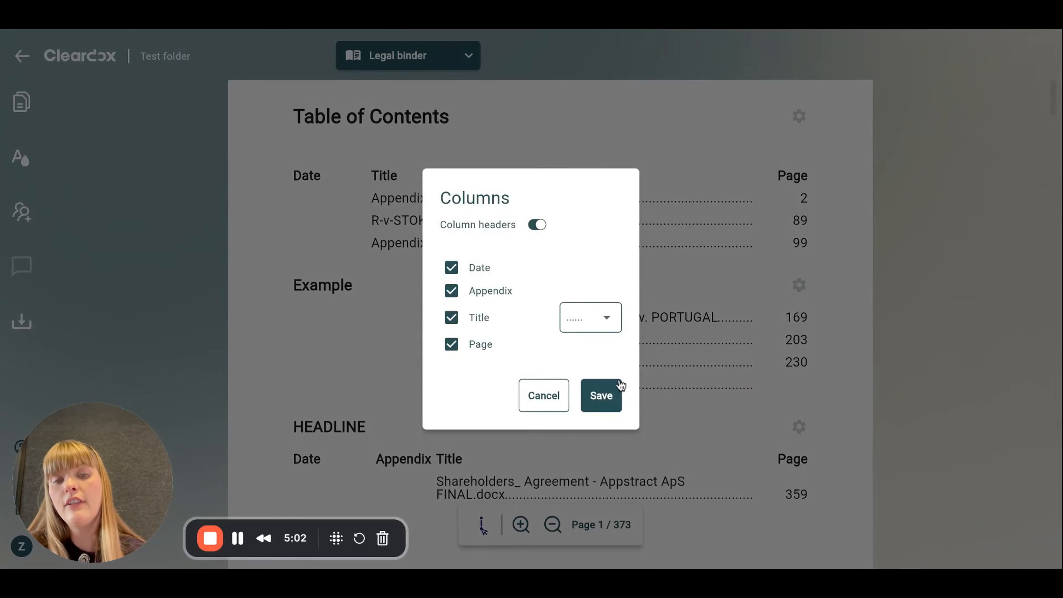
{"action": "left_click", "coordinate": [614, 391]}
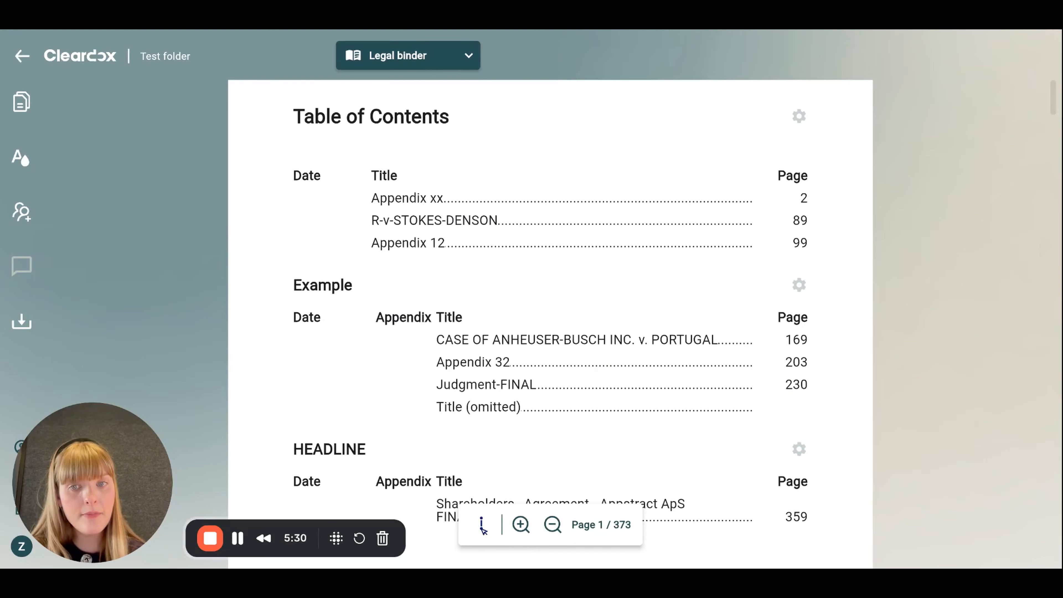
Fill the Date column from first to last entry with 12.06.2022, 14.08.2002, 05.03.2020, 09.10.2025, 11.05.1991, 30.12.2008, Undated and 22.12.2022
{"action": "left_click", "coordinate": [324, 201]}
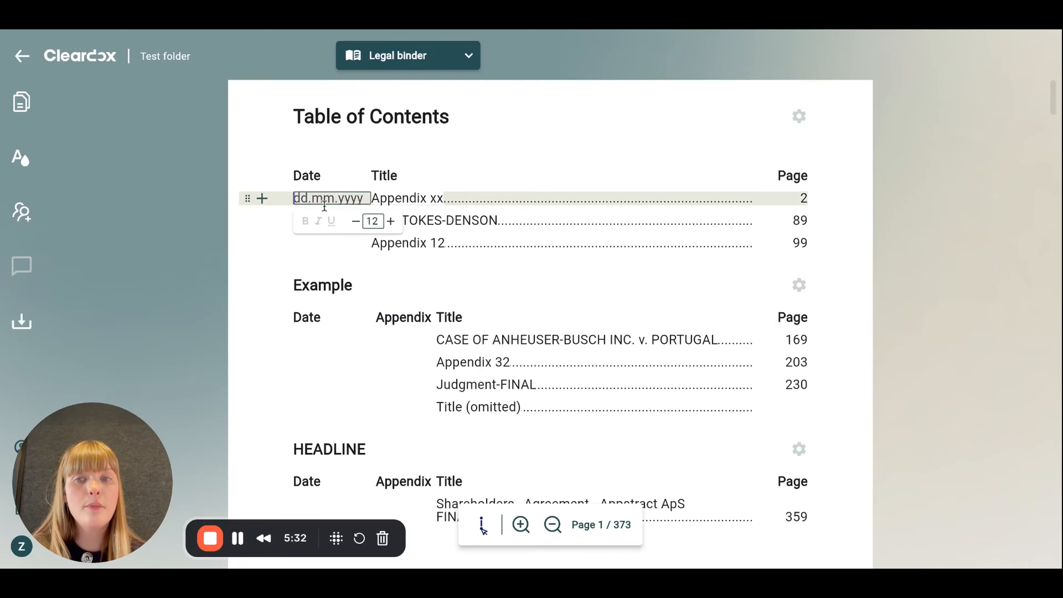
{"action": "mouse_move", "coordinate": [297, 342]}
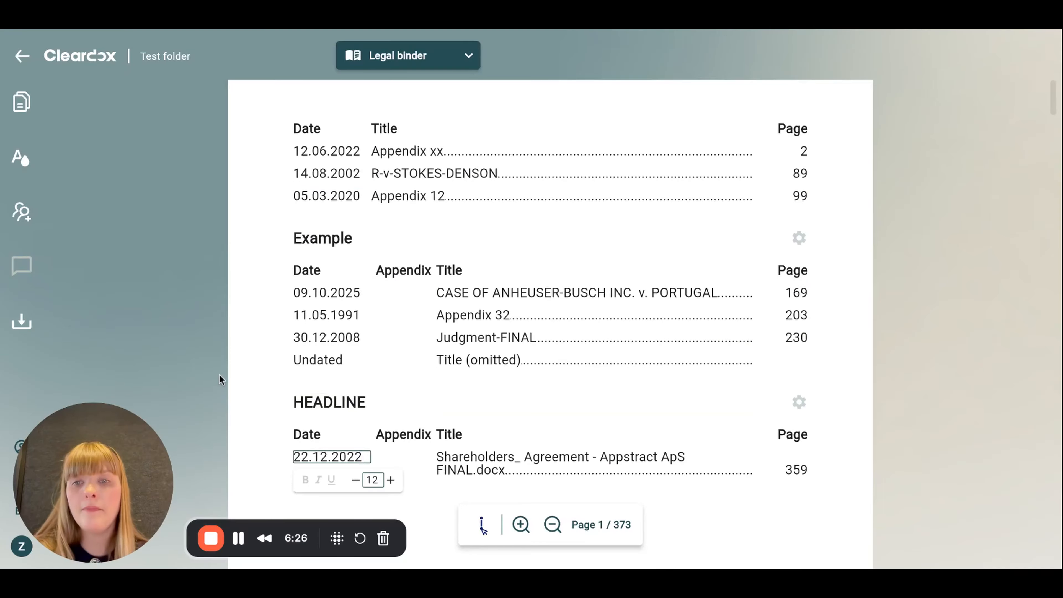
{"action": "left_click", "coordinate": [219, 375]}
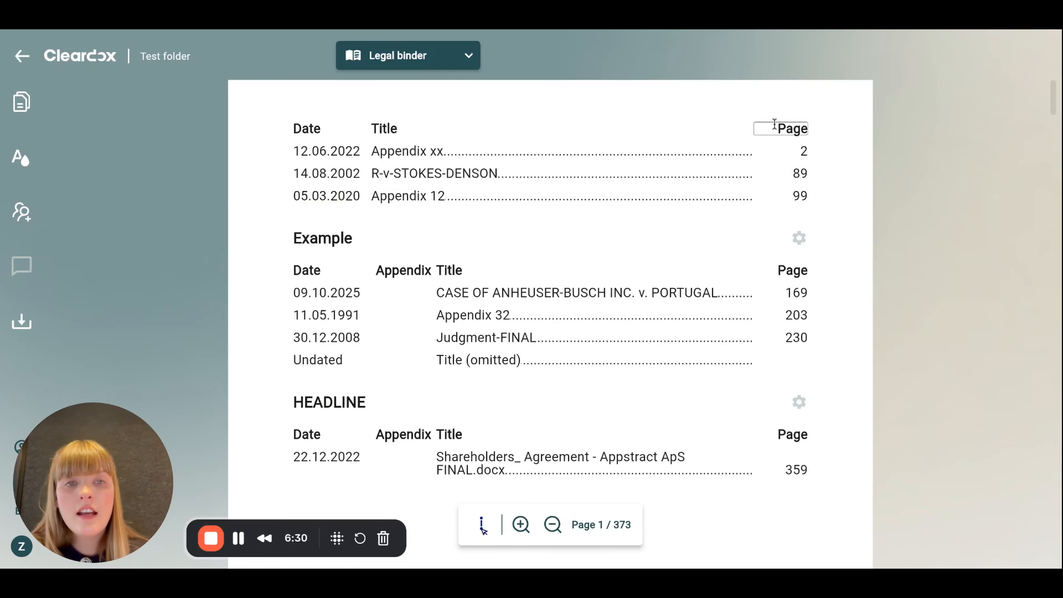
Sort the table of contents entries by date
{"action": "scroll", "coordinate": [700, 186], "scroll_direction": "up", "scroll_amount": 1}
{"action": "left_click", "coordinate": [799, 104]}
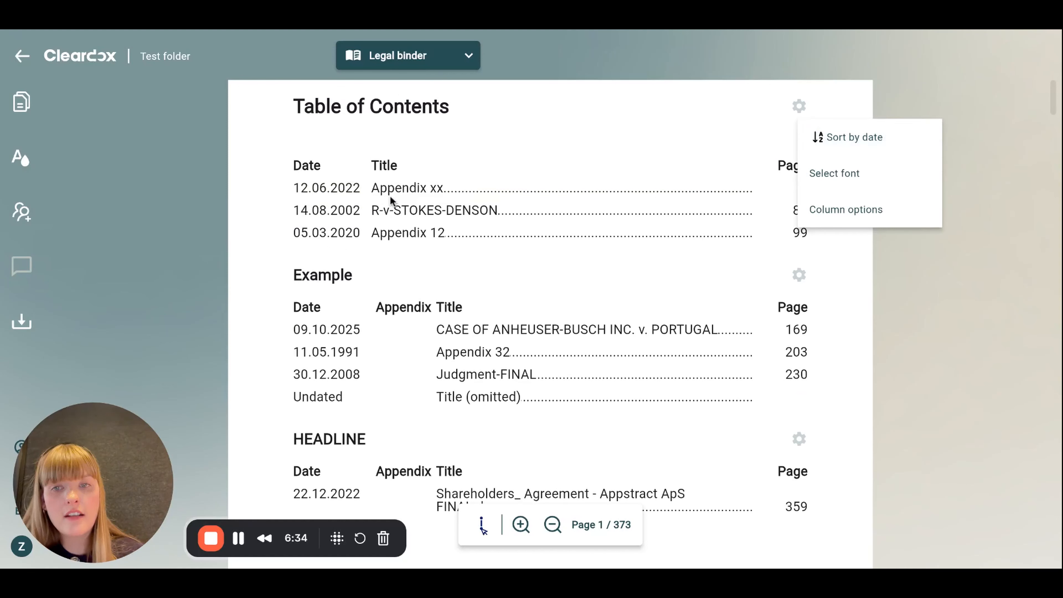
{"action": "left_click", "coordinate": [885, 151]}
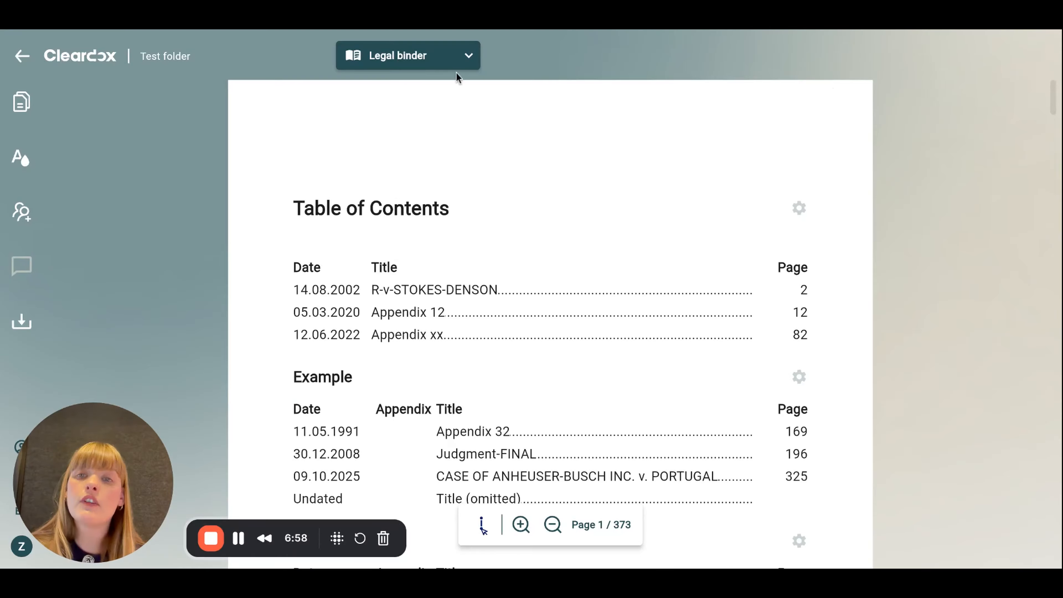
Apply the shared "Template Header/Footer" template to the table of contents page and check its header and footer
{"action": "mouse_move", "coordinate": [527, 133]}
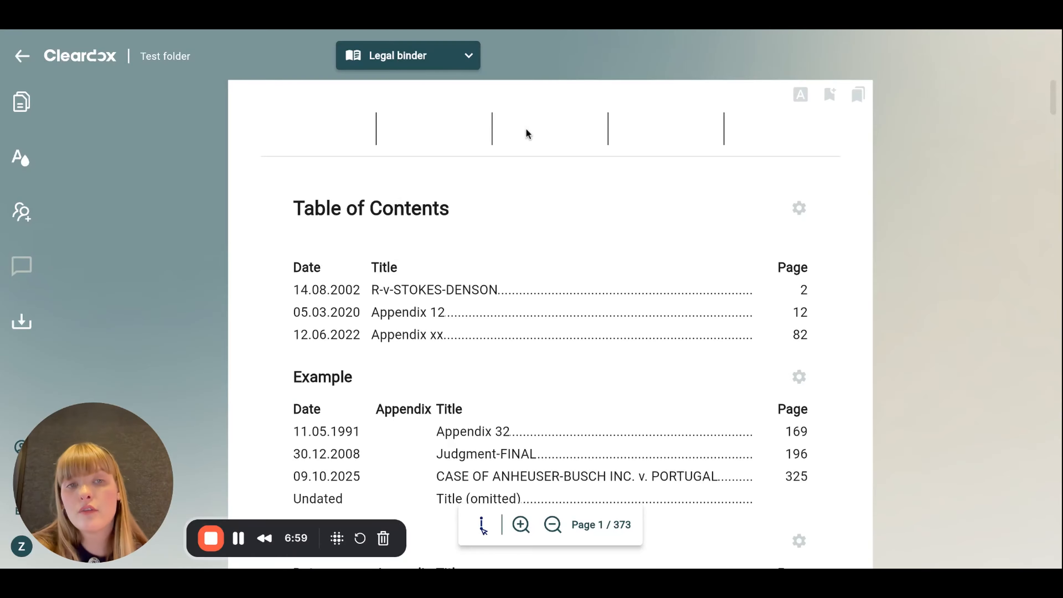
{"action": "left_click", "coordinate": [855, 108]}
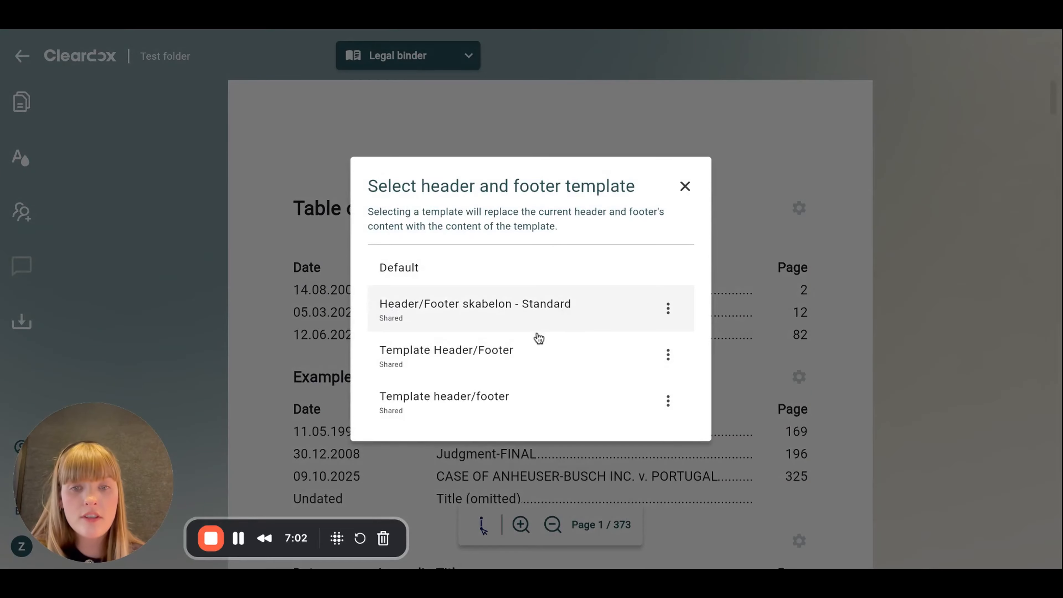
{"action": "left_click", "coordinate": [532, 357]}
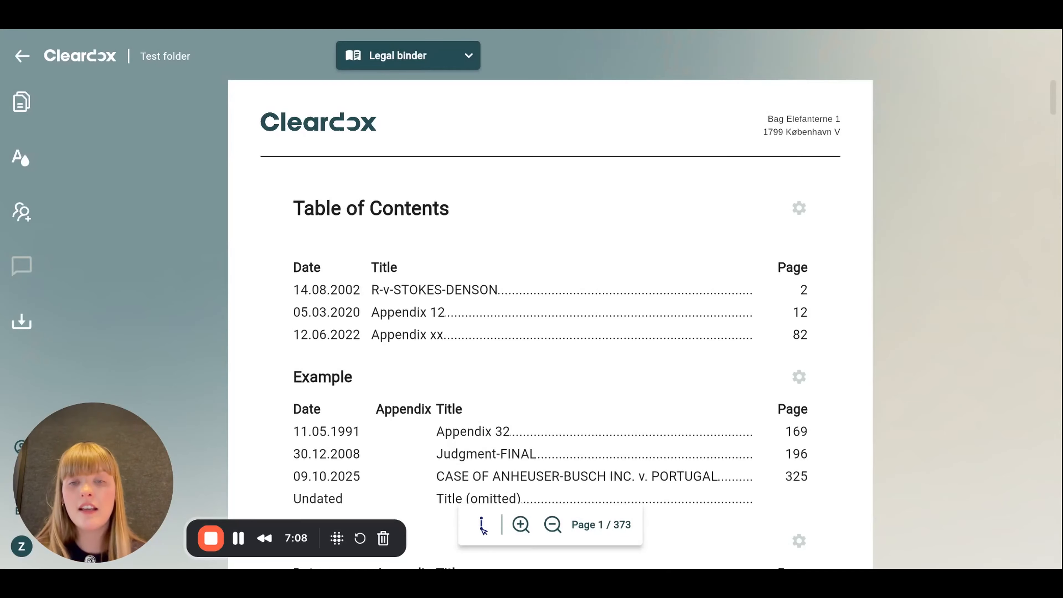
{"action": "scroll", "coordinate": [607, 201], "scroll_direction": "down", "scroll_amount": 3}
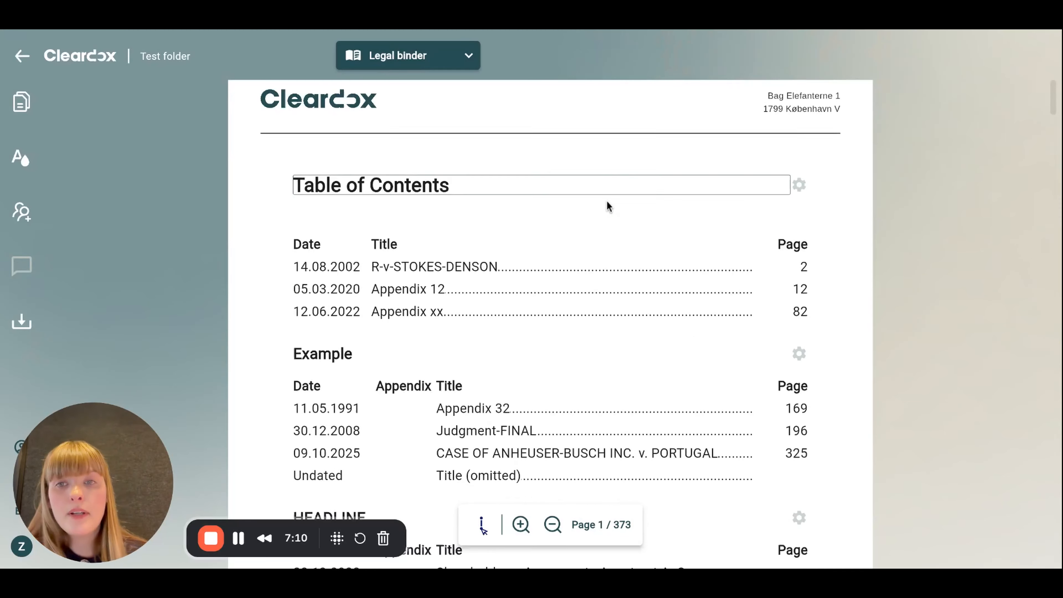
{"action": "scroll", "coordinate": [606, 200], "scroll_direction": "down", "scroll_amount": 7}
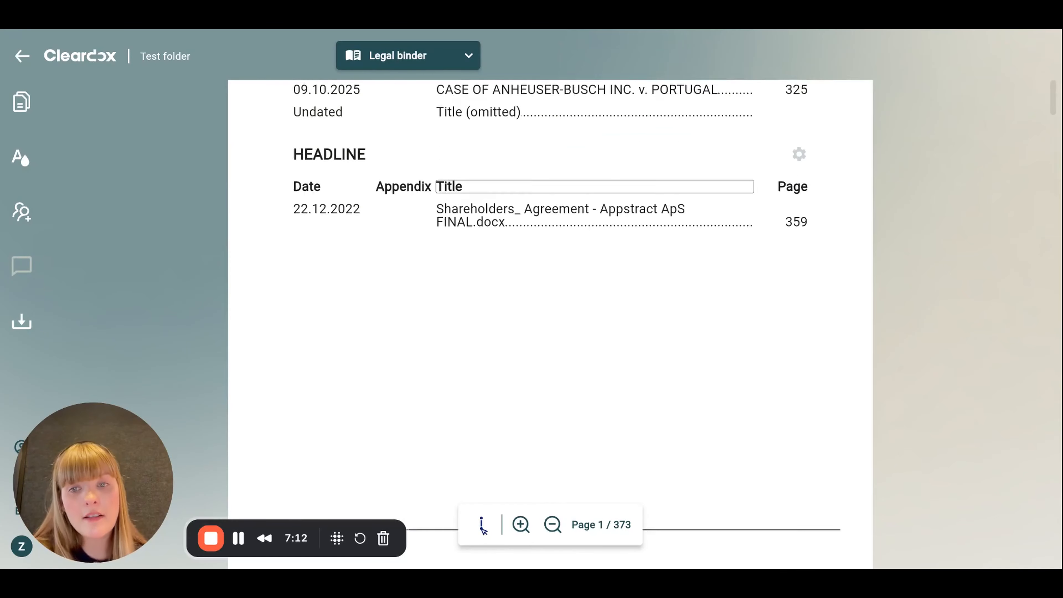
{"action": "scroll", "coordinate": [607, 201], "scroll_direction": "up", "scroll_amount": 6}
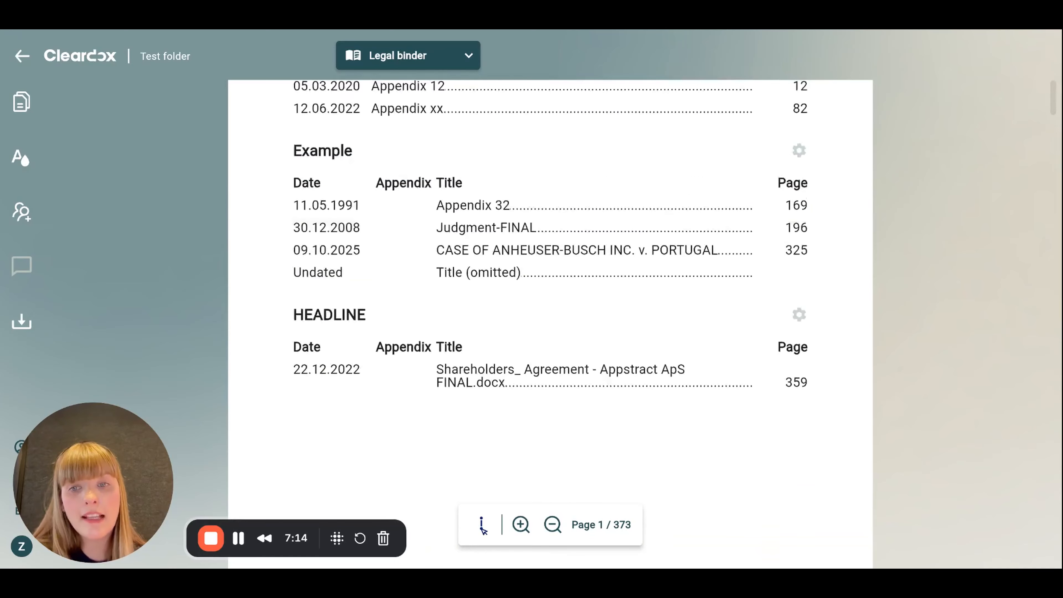